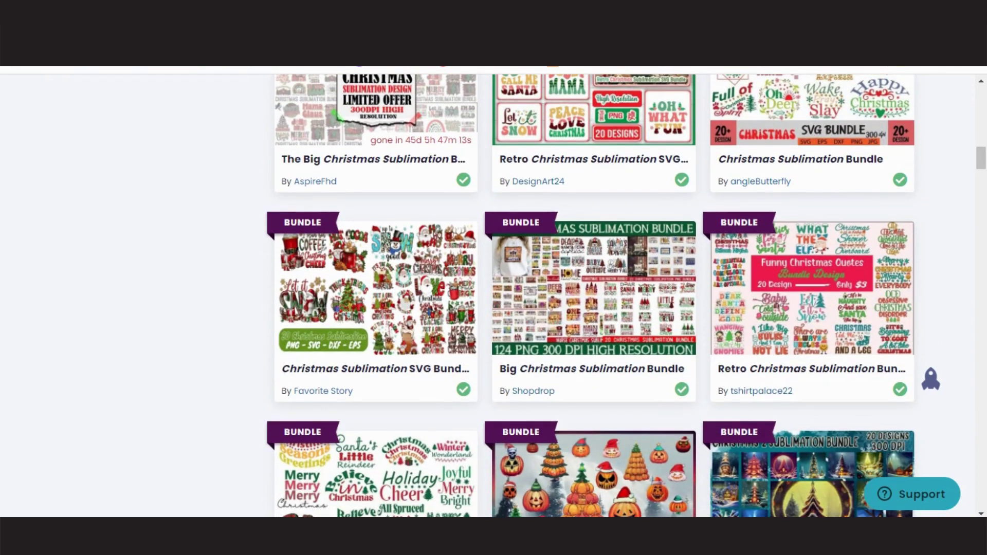
Download the Christmas Sublimation Bundle from its Creative Fabrica product page
left_click(623, 140)
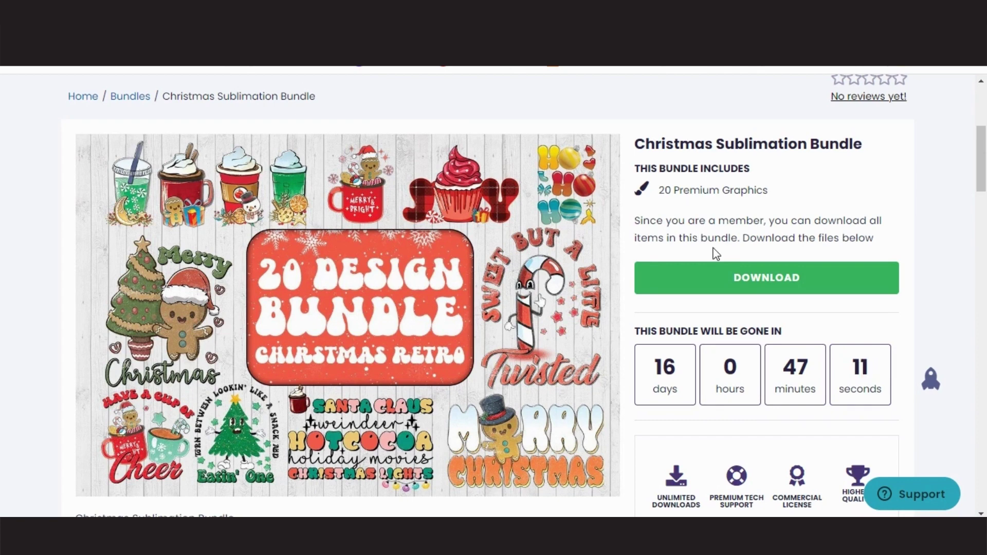
left_click(730, 279)
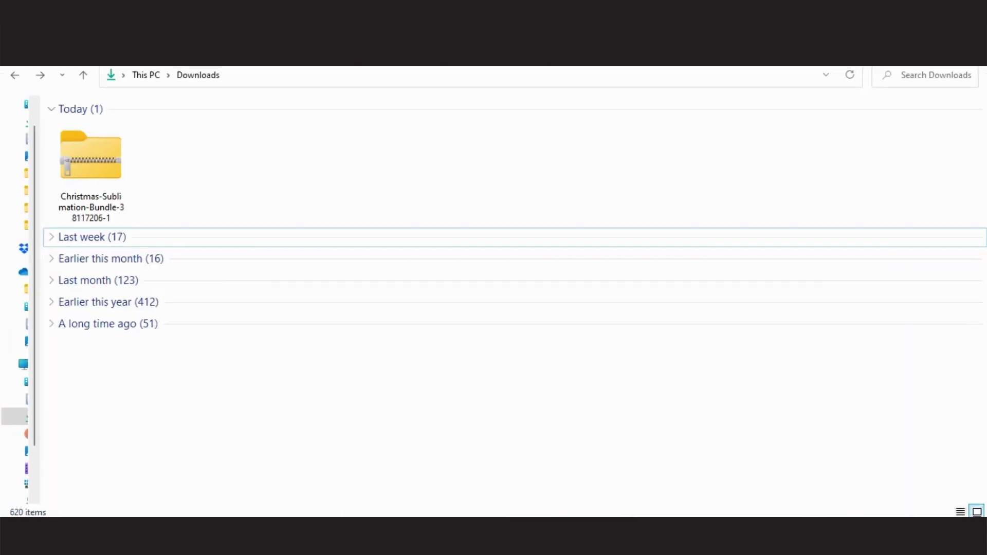
Extract the downloaded bundle zip into the Downloads folder
right_click(105, 185)
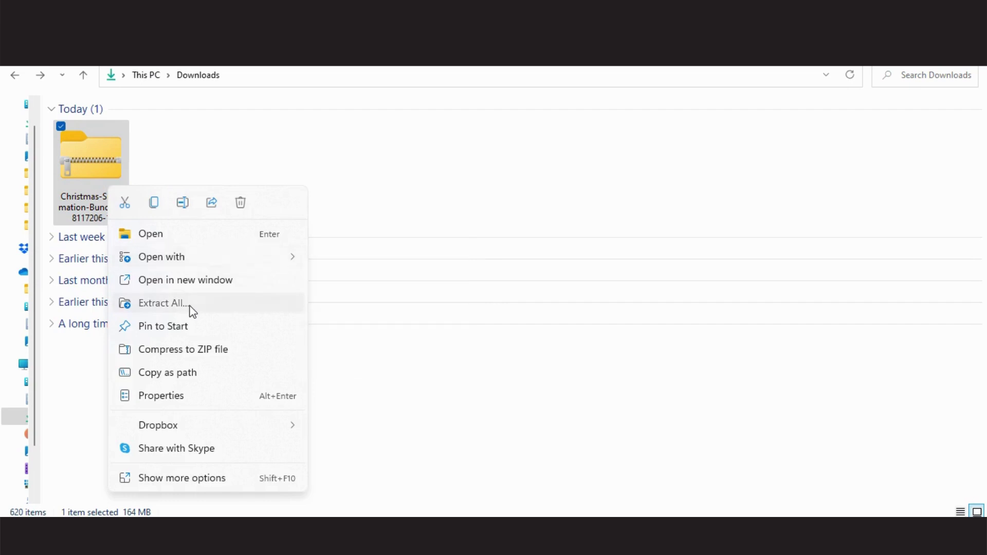
left_click(162, 303)
left_click(623, 407)
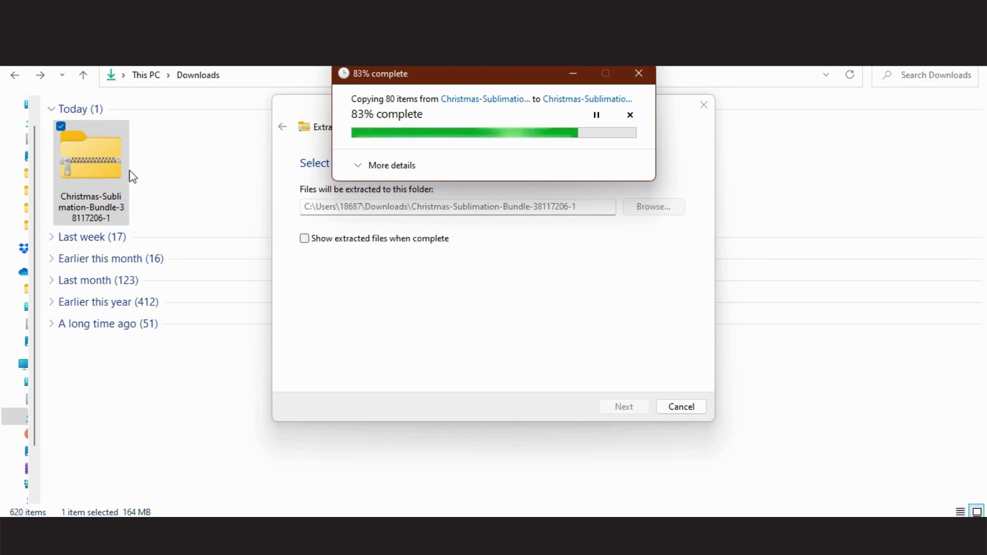
Delete the zip and open the bundle's Merry-Christmas-Sublimation folder
key("Delete")
double_click(104, 177)
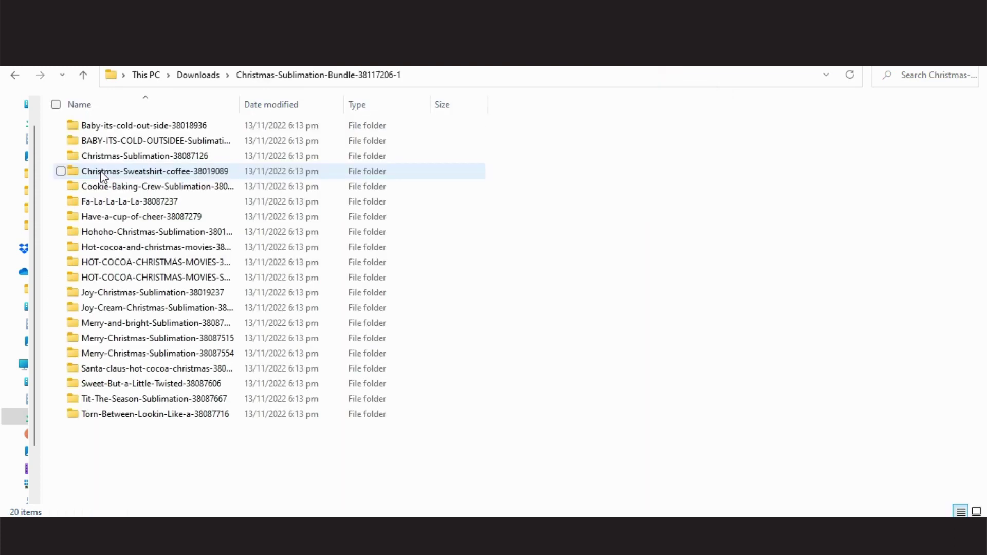
double_click(132, 339)
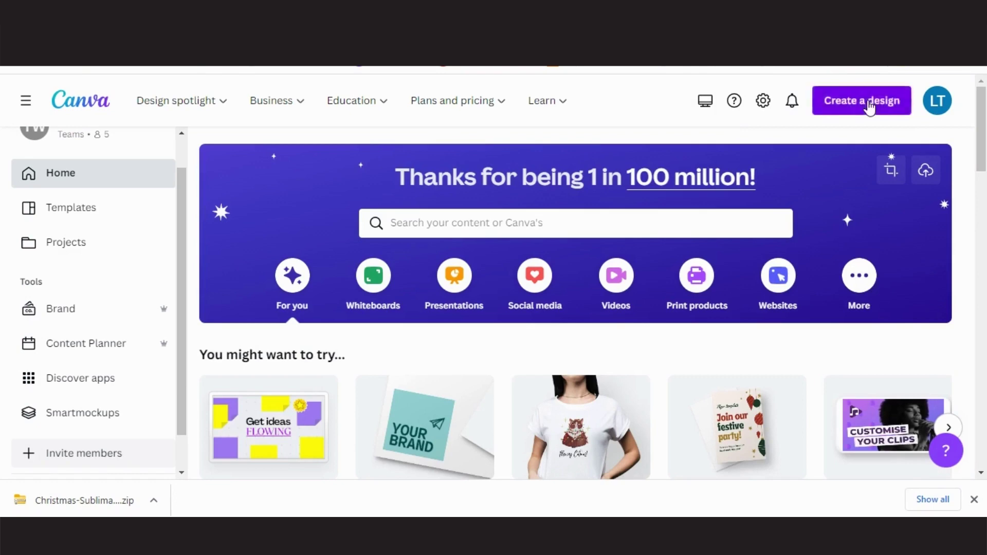
Start a blank T Shirt design and drag the merry christmas image into Canva's uploads
left_click(867, 100)
left_click(682, 218)
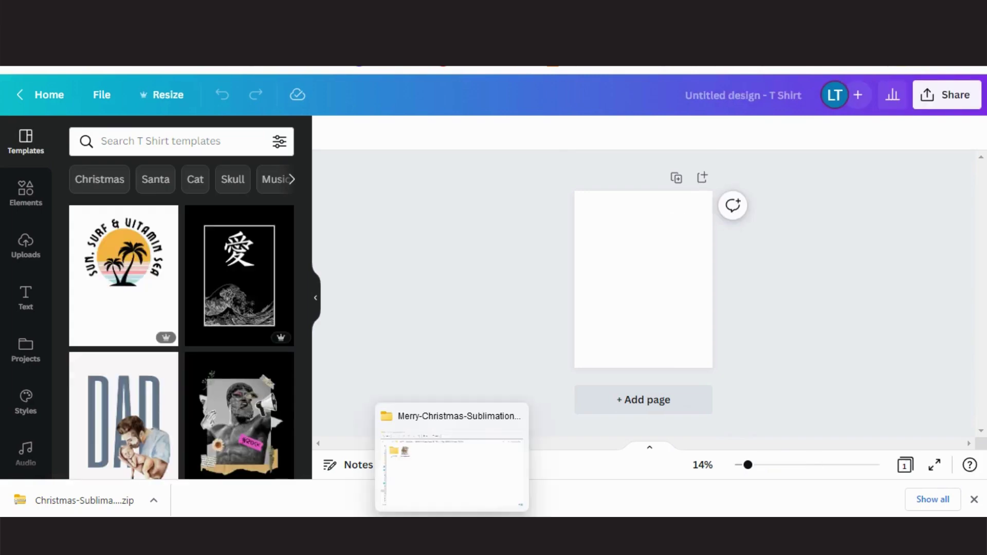
left_click(479, 488)
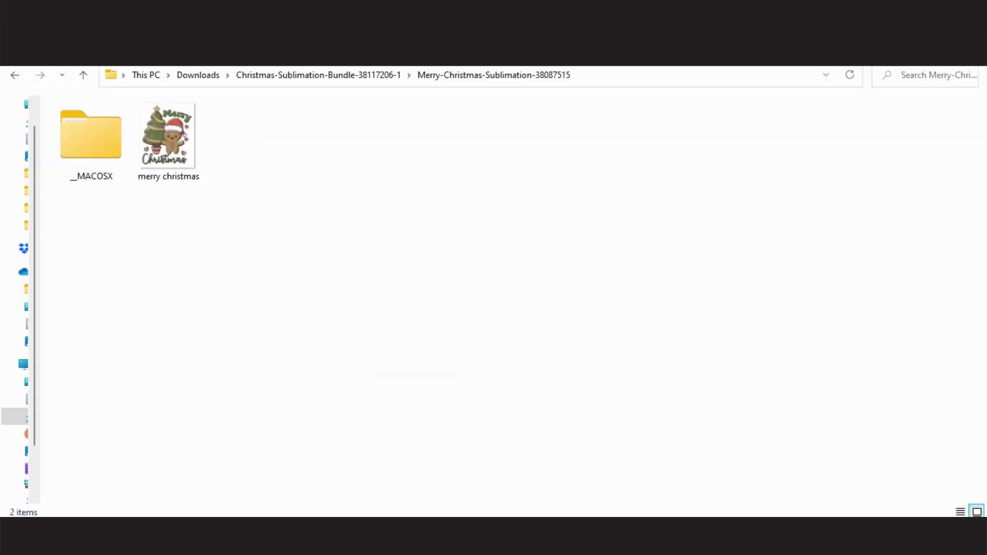
key("super+Down")
left_click(544, 154)
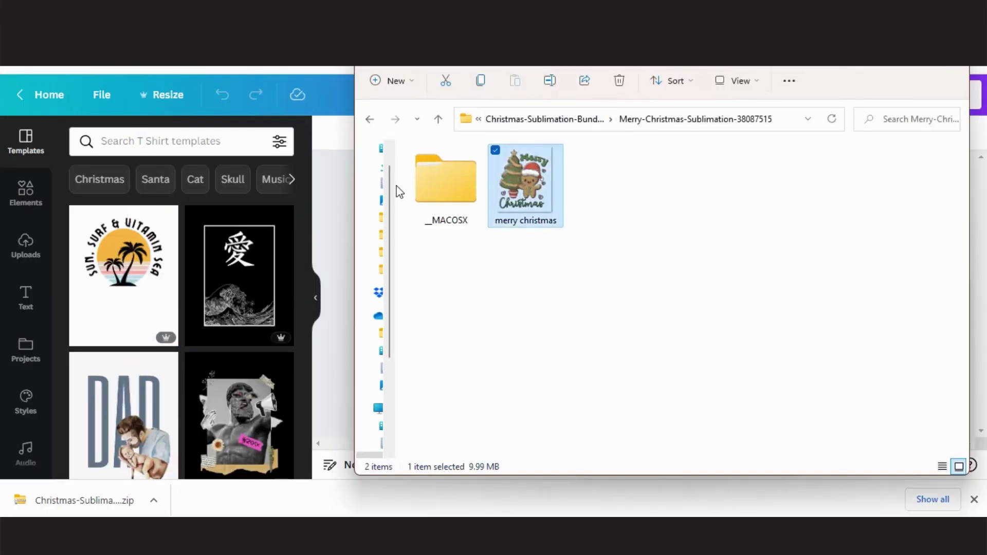
left_click_drag(238, 216, 211, 226)
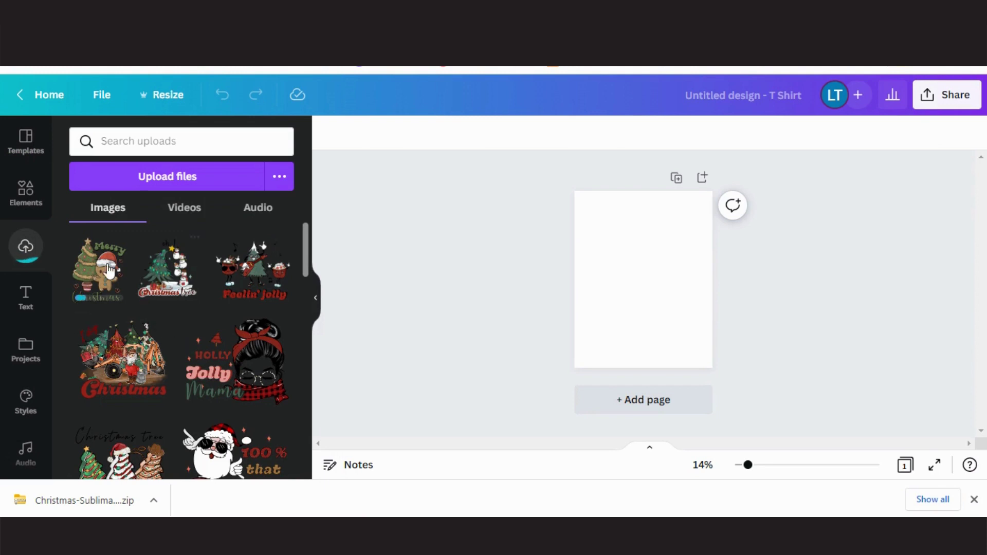
Place the merry christmas image on the T-shirt page, zoom to 21%, and open its image effects
left_click(100, 266)
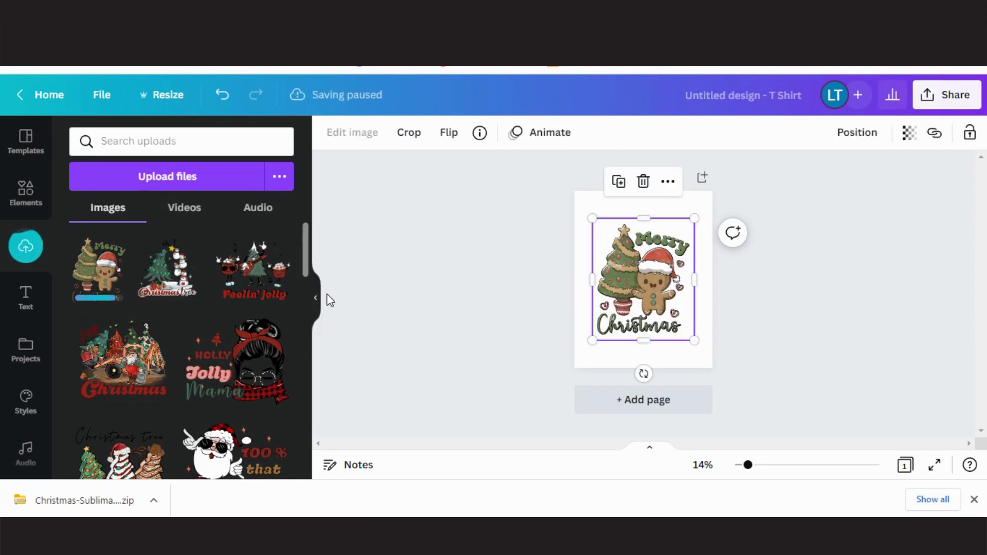
left_click(316, 302)
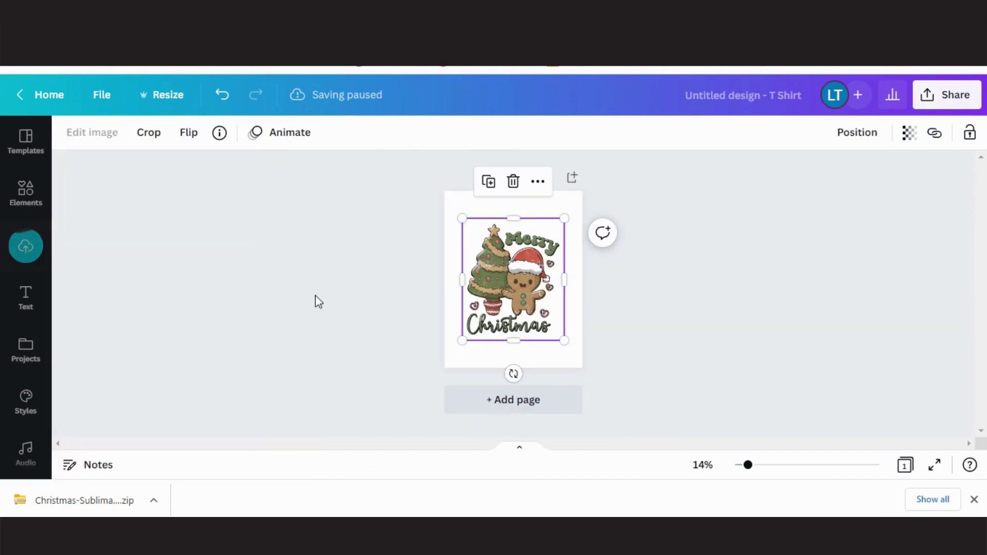
left_click_drag(748, 466, 765, 475)
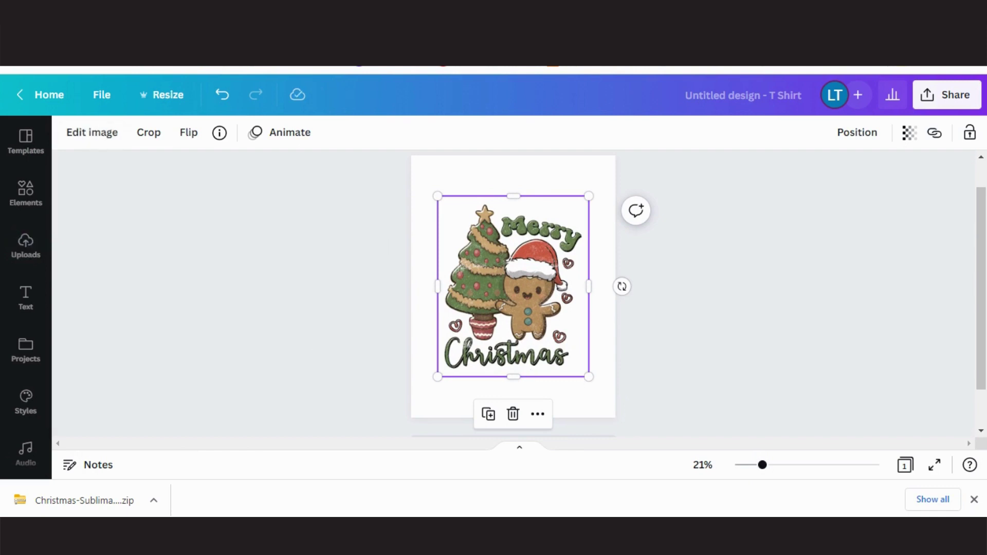
left_click(974, 500)
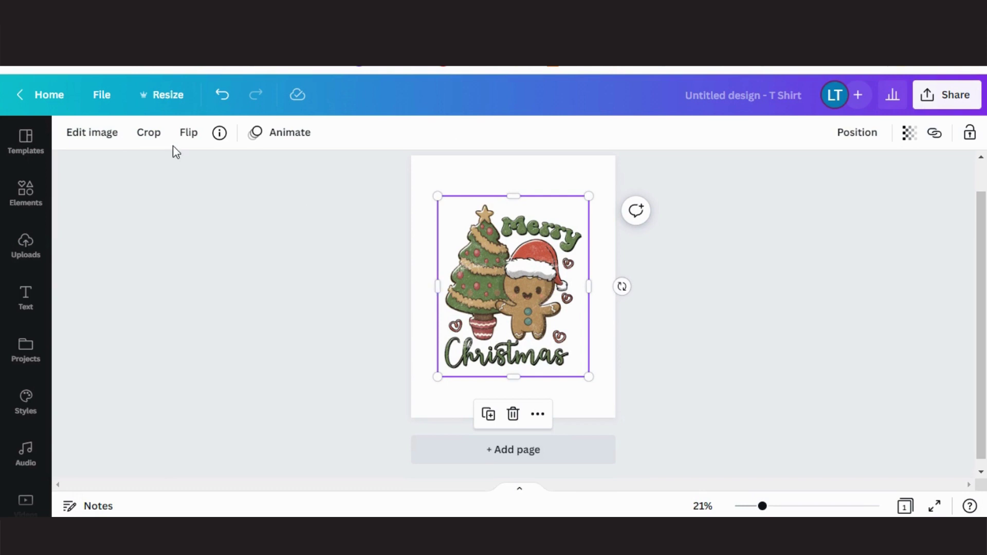
left_click(98, 131)
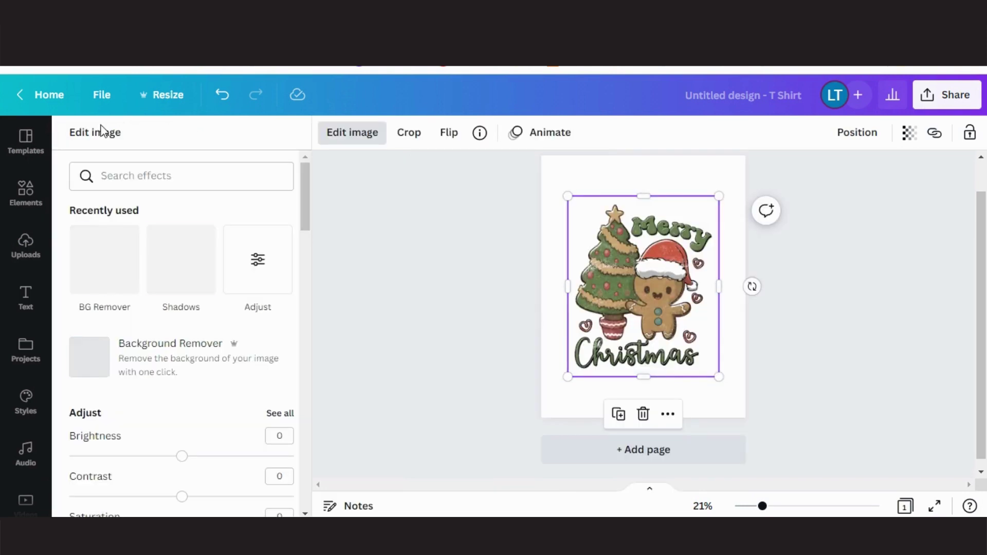
Remove the image's background and set the Erase brush size to 30
left_click(106, 261)
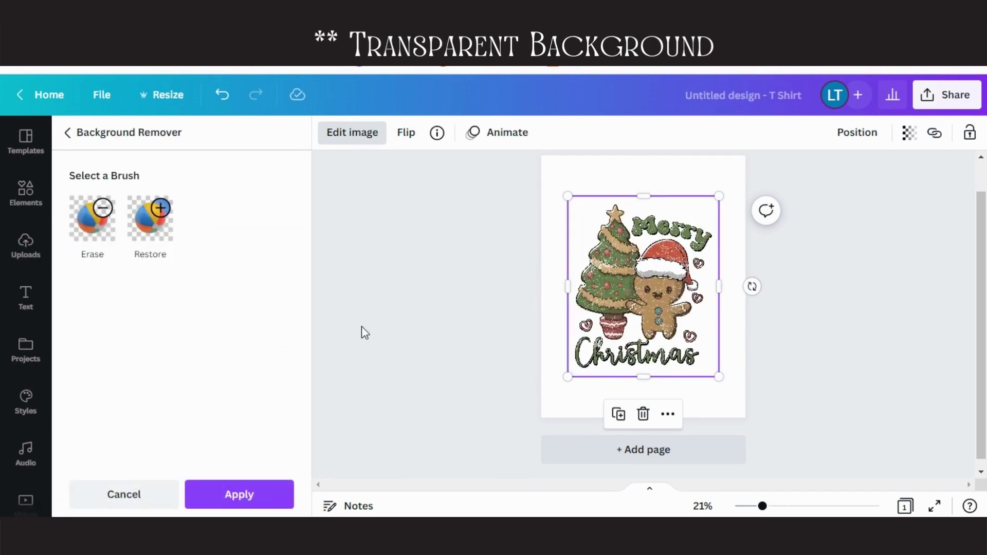
left_click(109, 226)
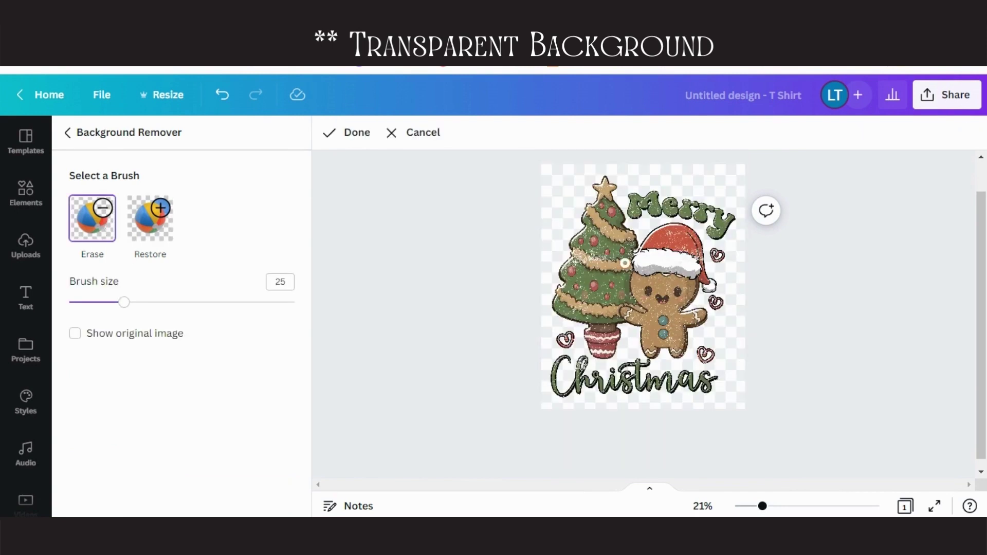
mouse_move(125, 307)
left_mouse_down()
mouse_move(287, 326)
mouse_move(125, 319)
mouse_move(136, 319)
left_mouse_up()
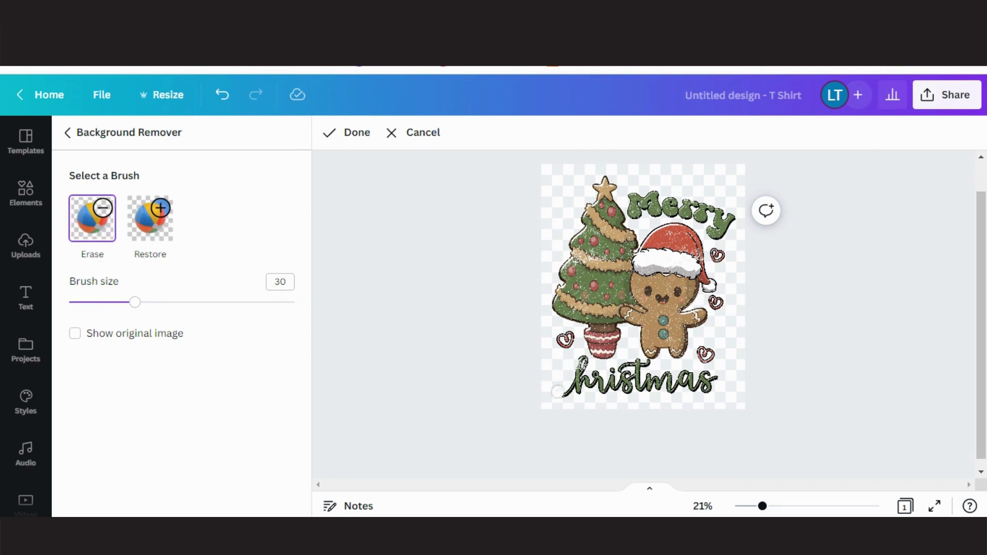
Erase the Merry Christmas lettering, leaving only the tree and gingerbread figure
left_click_drag(558, 392, 583, 360)
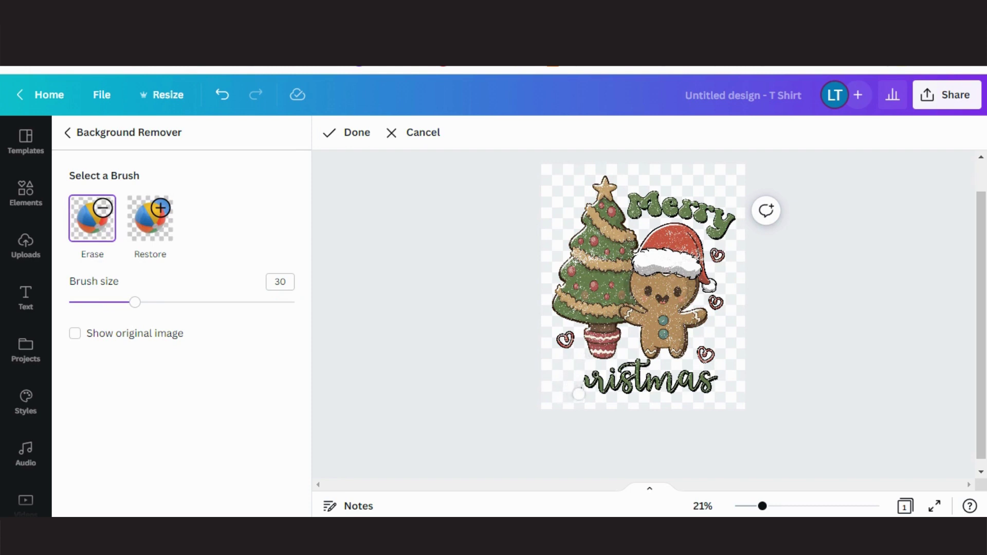
mouse_move(578, 394)
left_mouse_down()
mouse_move(600, 378)
mouse_move(597, 390)
mouse_move(615, 369)
left_mouse_up()
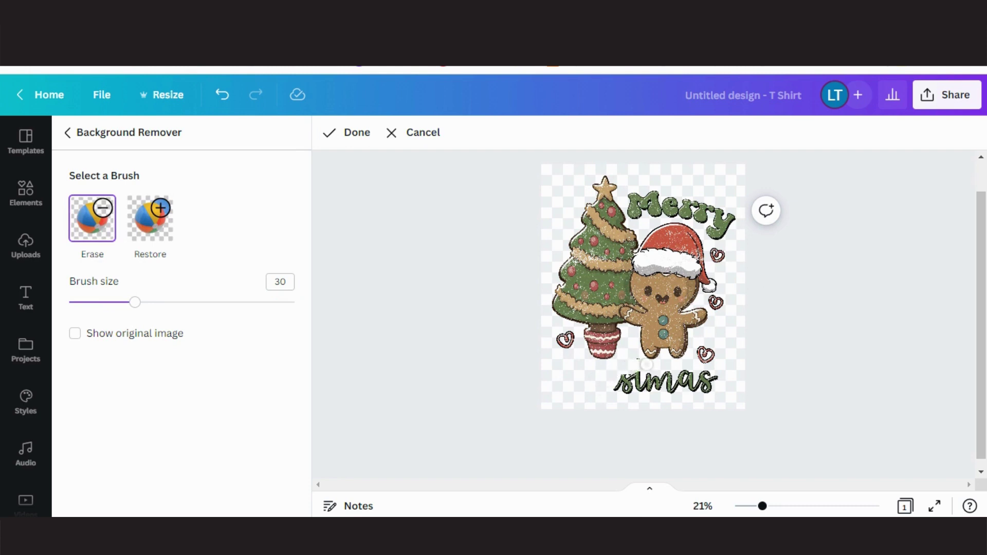
mouse_move(646, 364)
left_mouse_down()
mouse_move(715, 383)
mouse_move(684, 214)
left_mouse_up()
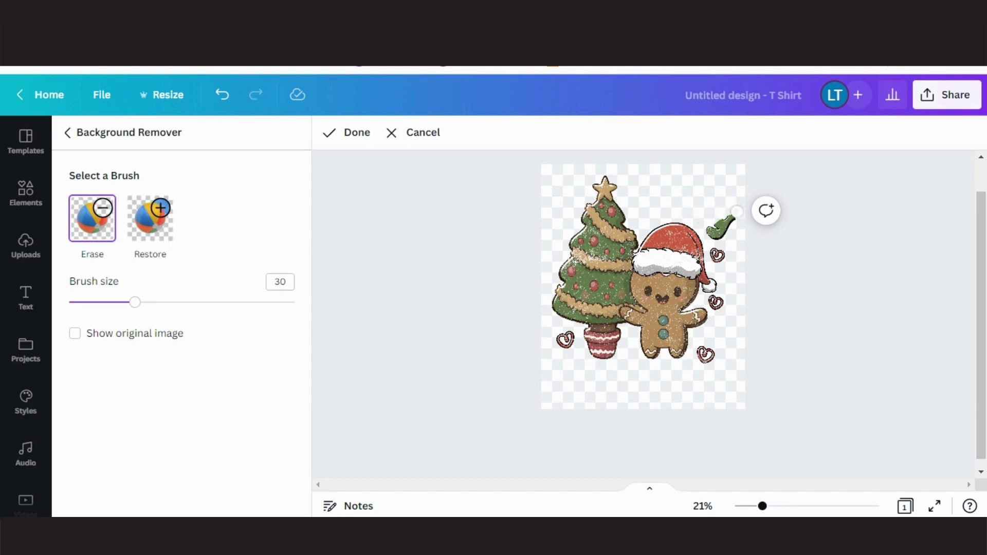
left_click_drag(722, 220, 709, 230)
left_click(357, 133)
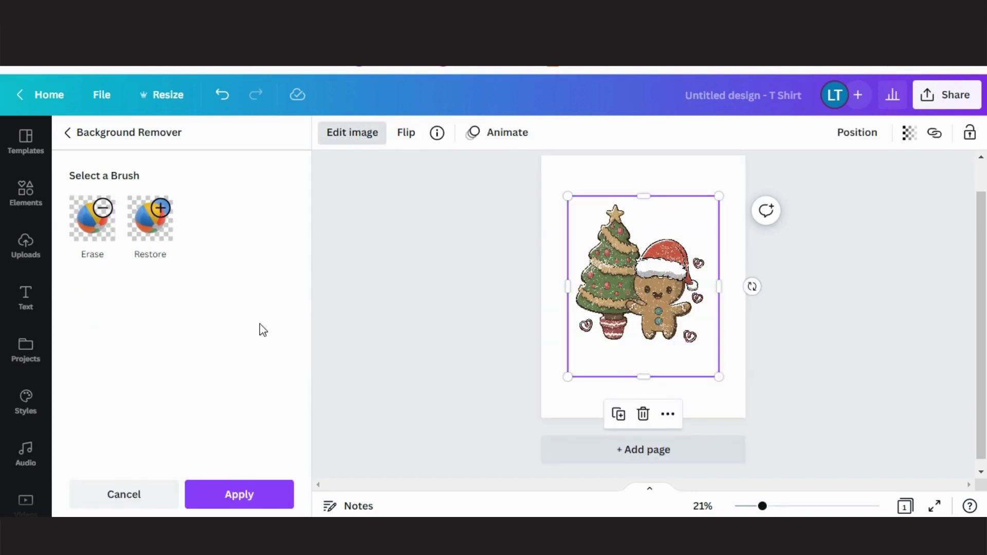
Apply the background removal and add a text box containing the name in capitals
left_click(232, 493)
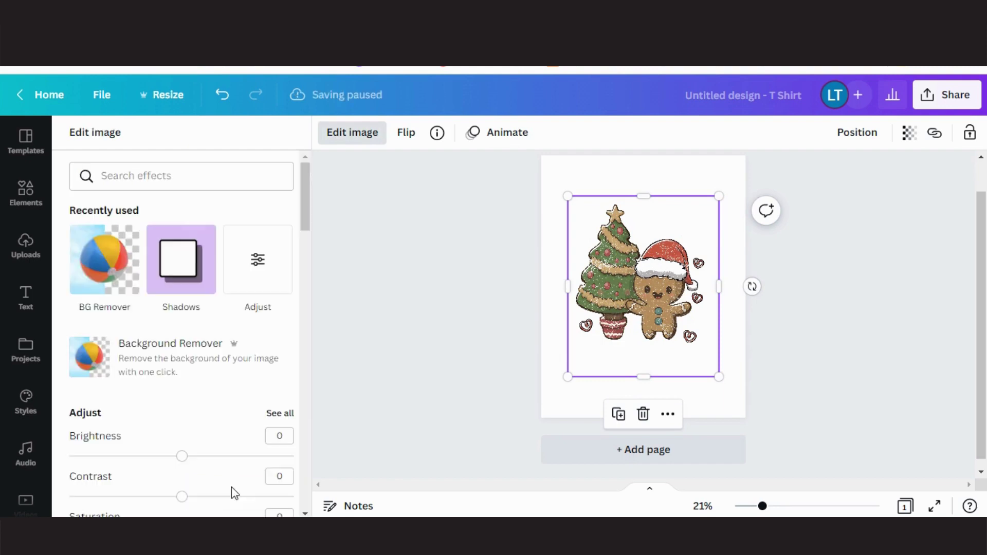
left_click(864, 299)
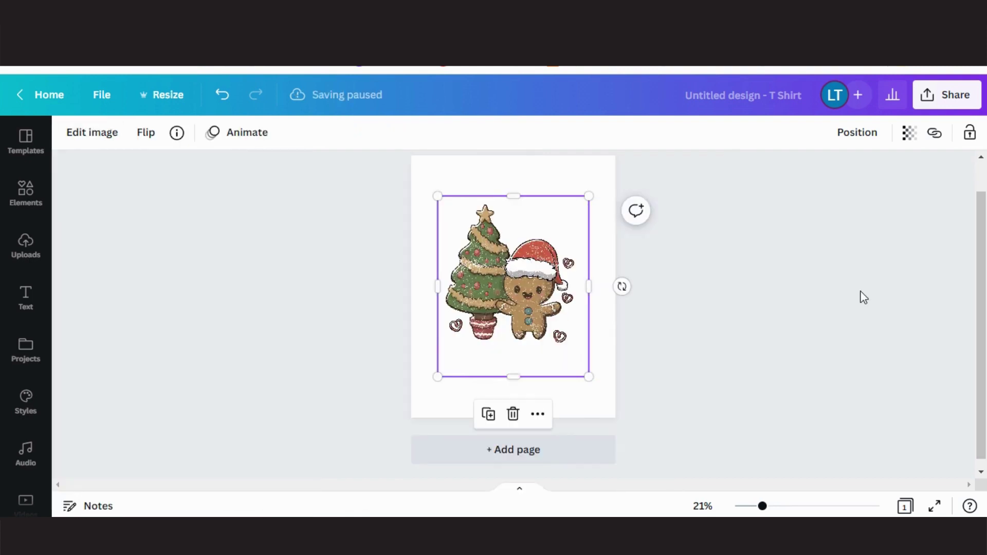
left_click(606, 343)
key("t")
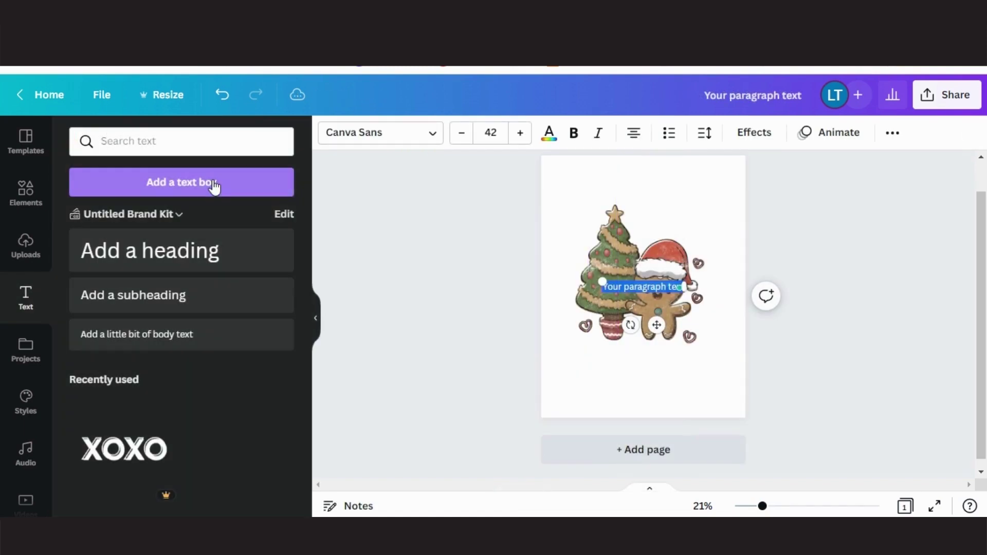
key("BackSpace")
type("MARTH")
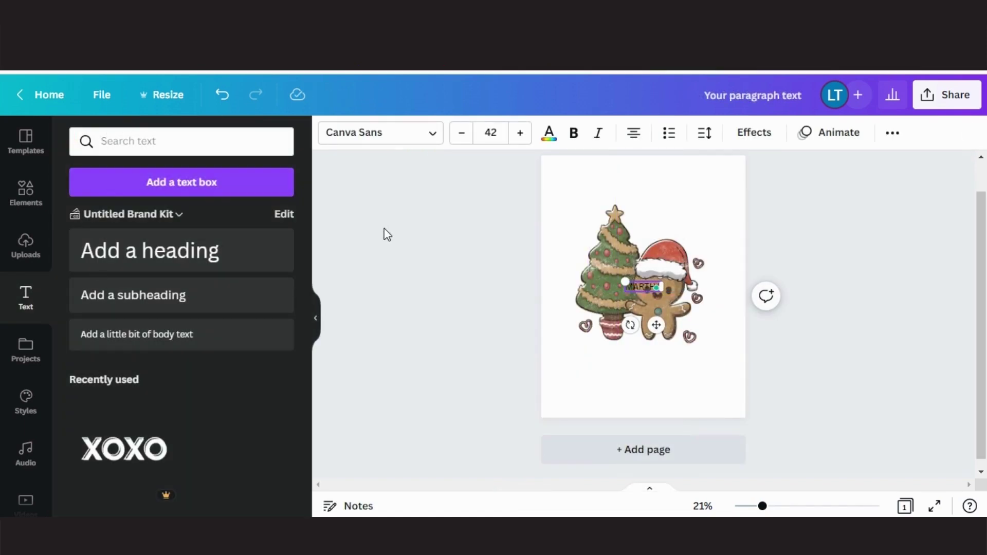
Enlarge the name to size 132 and centre it below the tree and gingerbread
left_click_drag(657, 325, 655, 392)
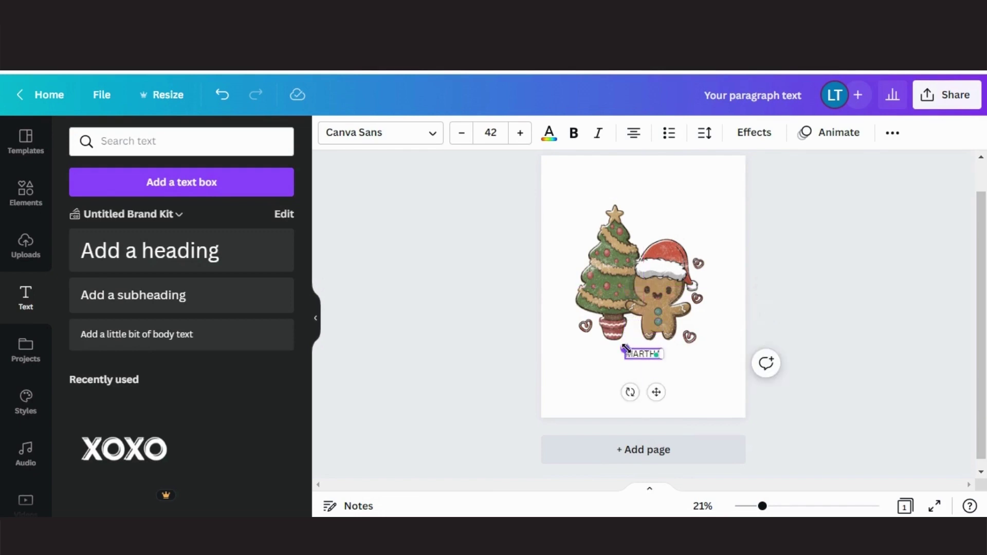
left_click_drag(626, 348, 548, 327)
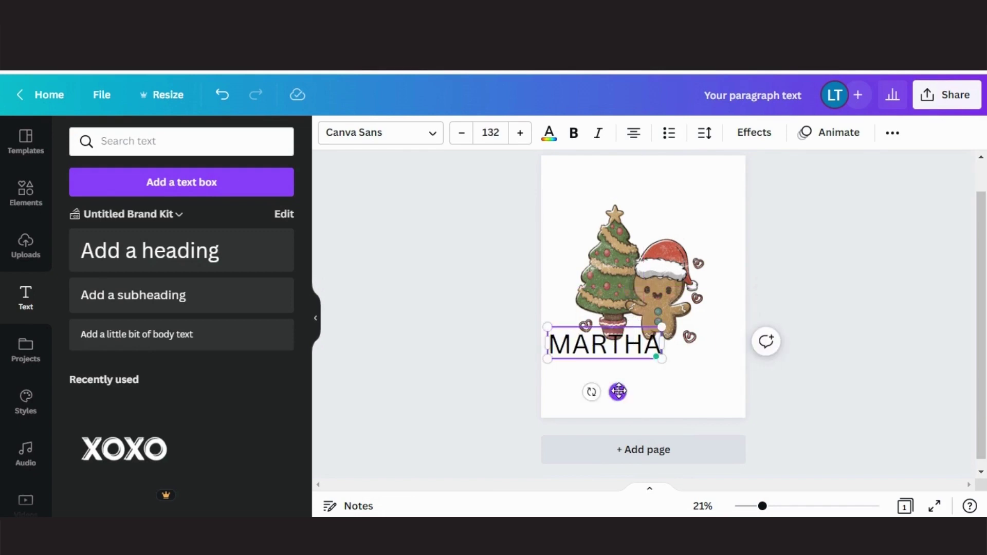
left_click_drag(619, 391, 657, 417)
Search fonts for 'RETRO' and set the name in Retro Christa Regular
left_click(378, 138)
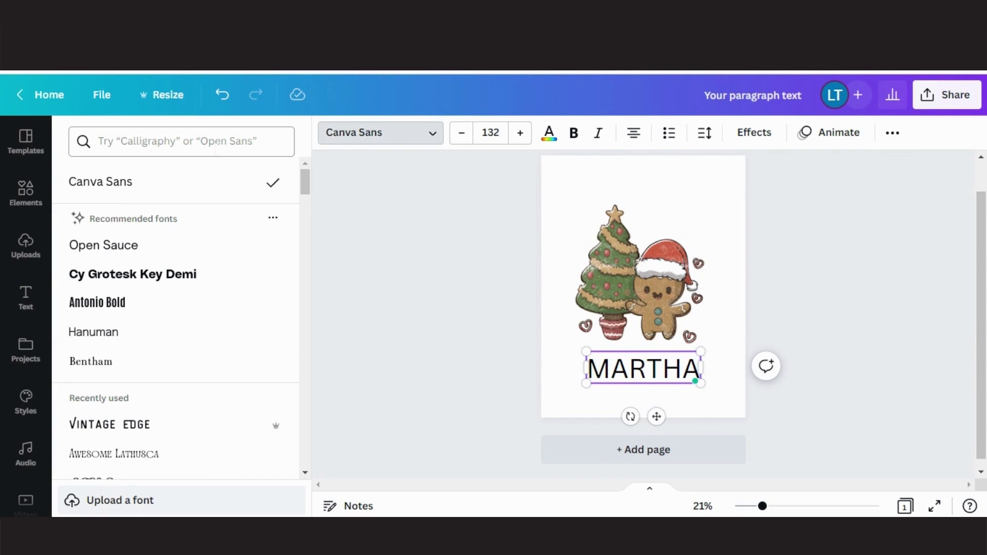
left_click(215, 148)
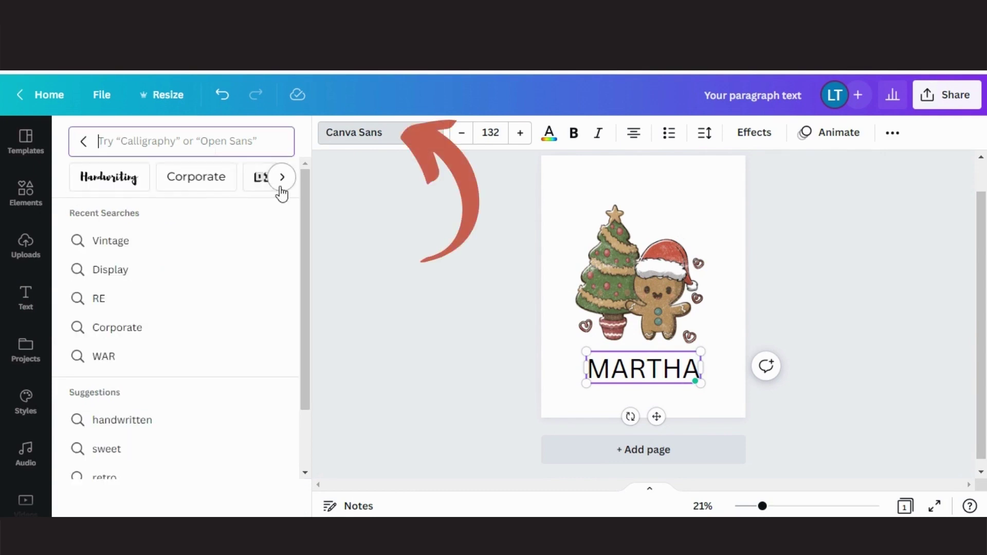
left_click(292, 181)
left_click(292, 181)
left_click(292, 181)
left_click(292, 181)
left_click(282, 176)
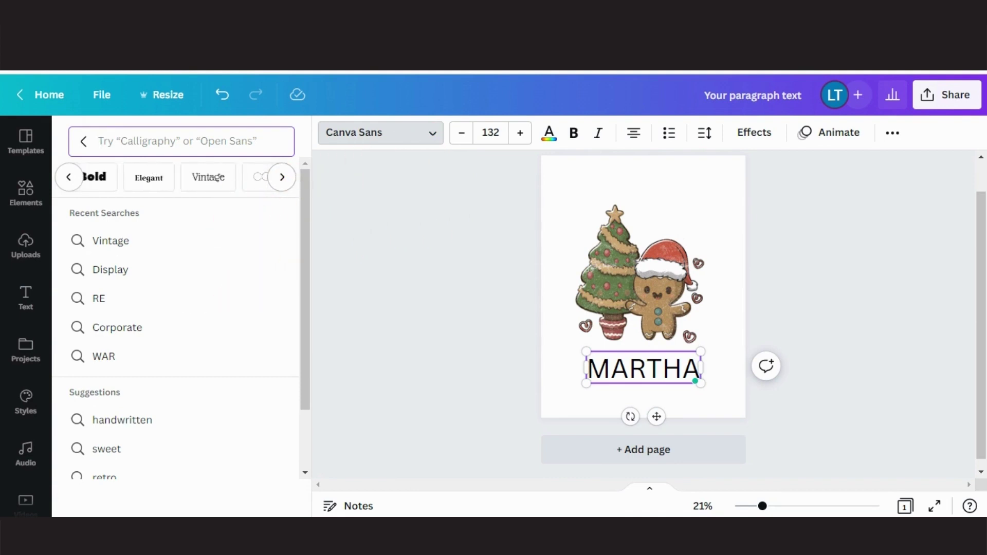
type("RETRO")
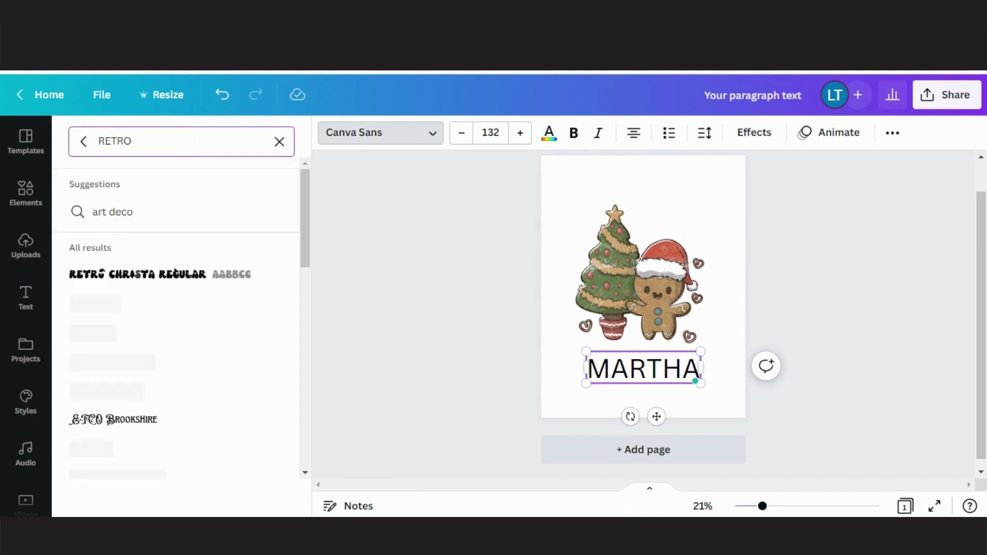
left_click(138, 277)
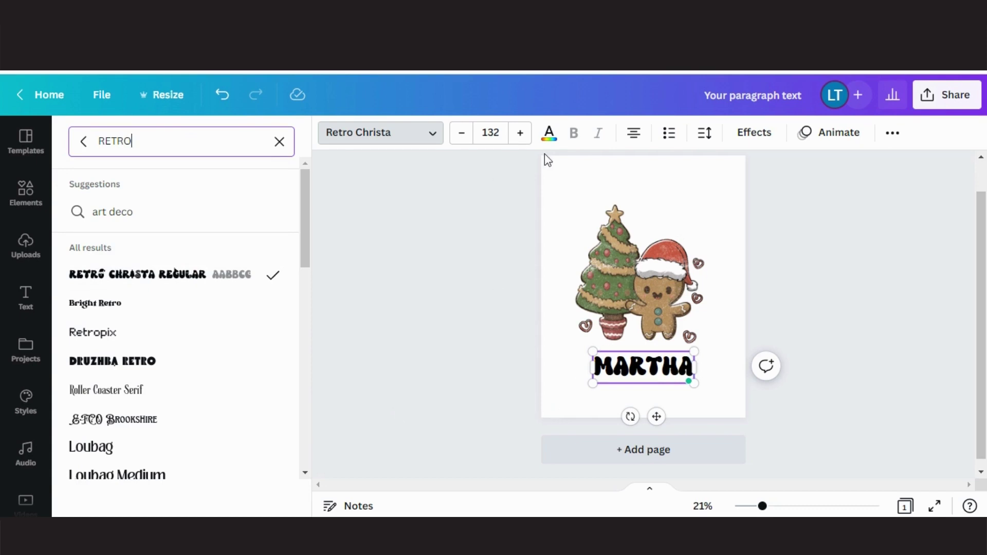
left_click(549, 135)
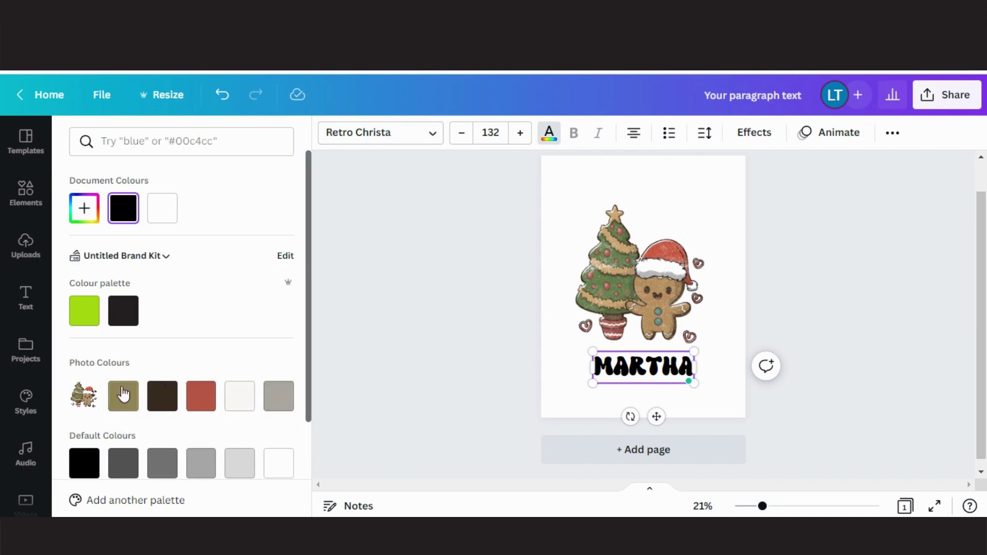
Colour the name #667E4D using the eyedropper on the Christmas tree's green
left_click(84, 207)
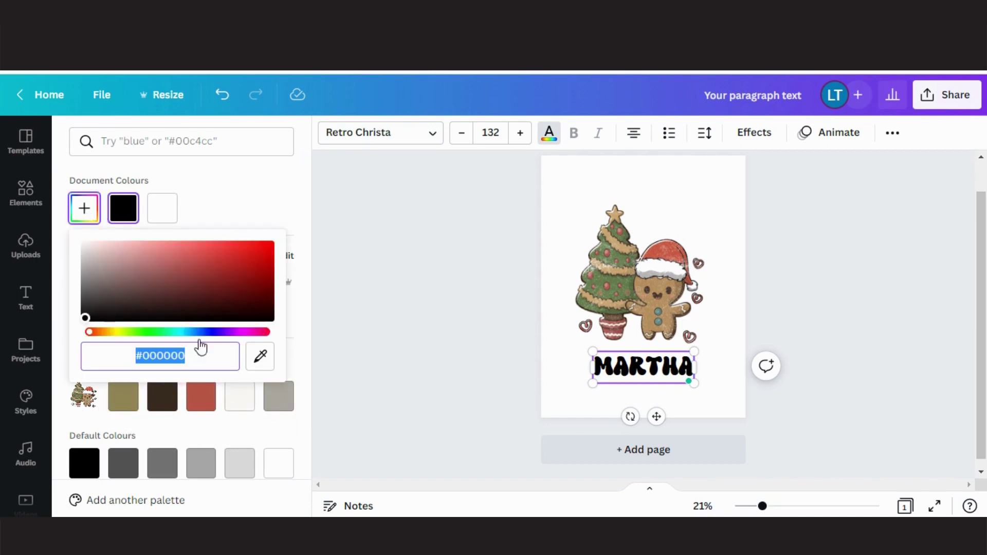
left_click(262, 358)
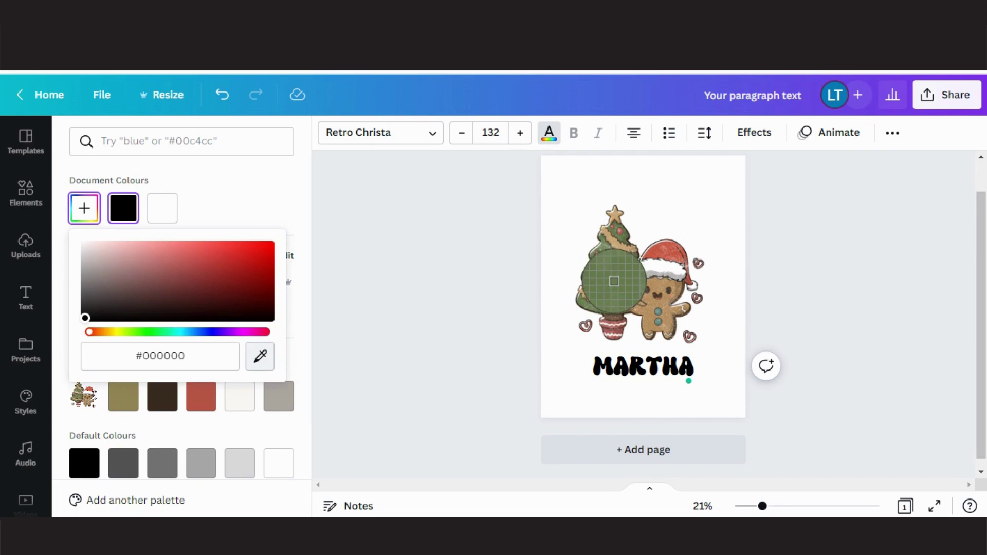
left_click(614, 281)
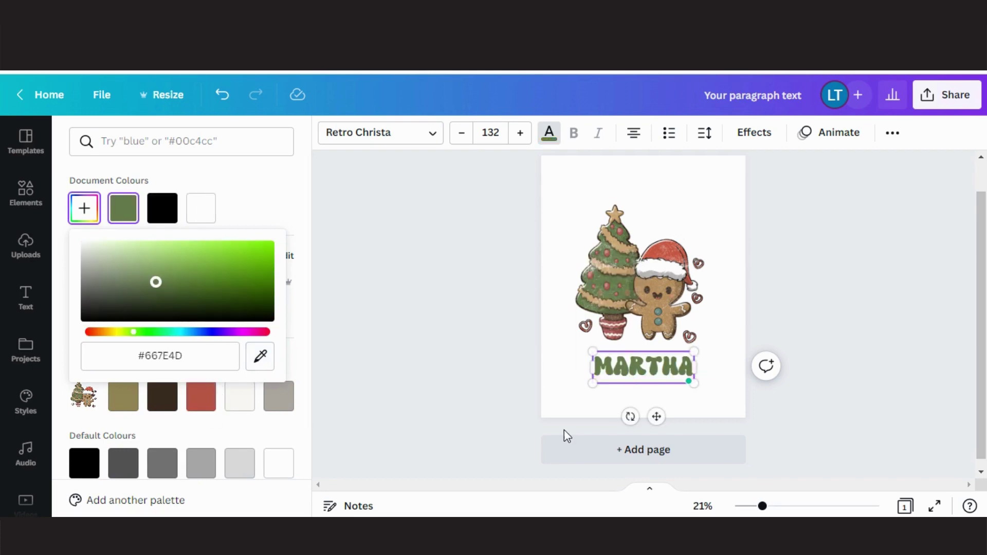
key("Escape")
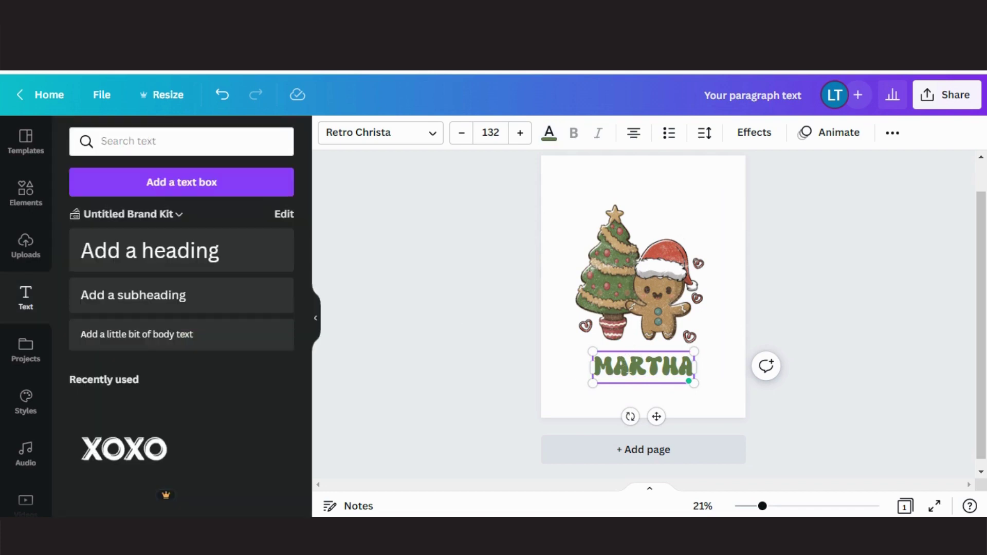
Colour the name's second letter red from the photo colours
left_click_drag(613, 366, 629, 366)
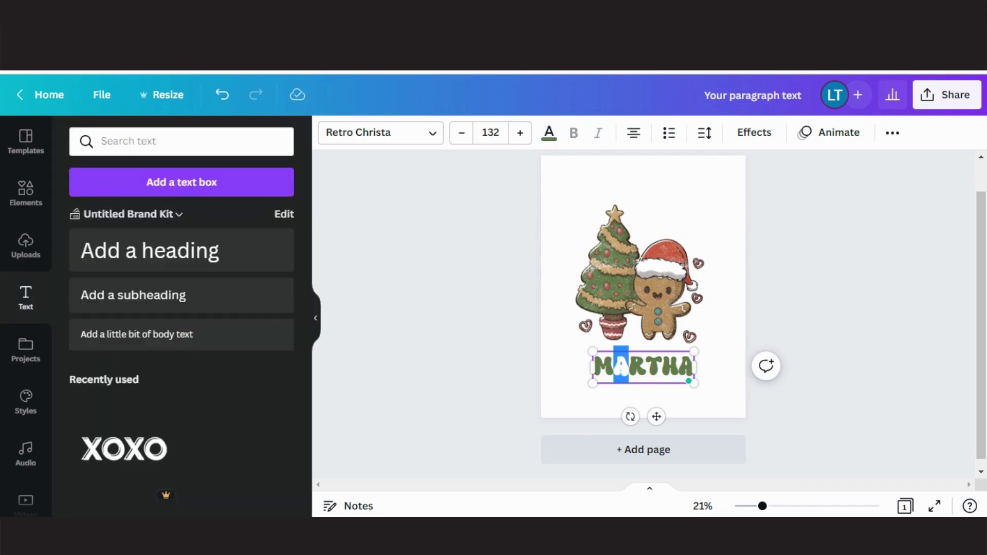
left_click(550, 133)
left_click(198, 404)
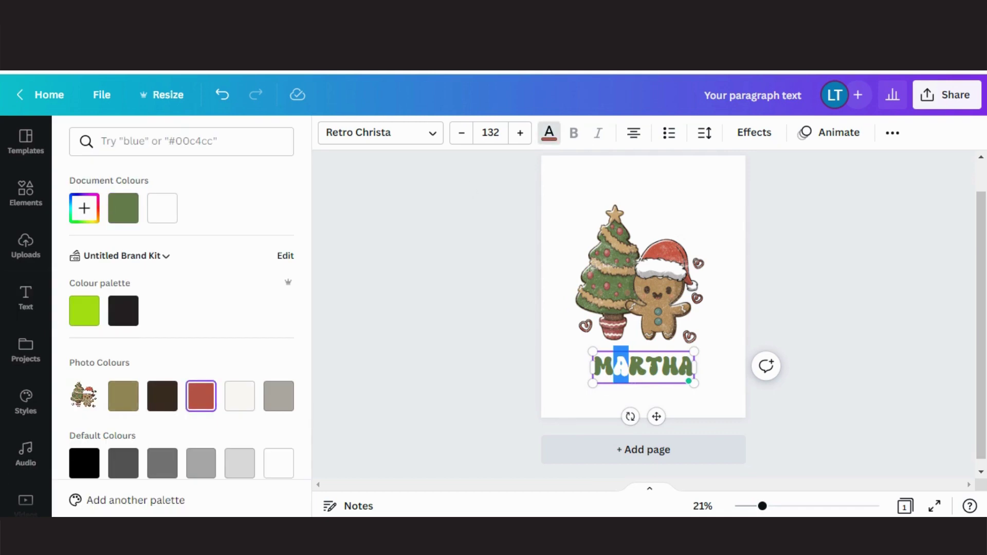
key("Escape")
Colour the letter R with teal sampled from the gingerbread figure
left_click(123, 209)
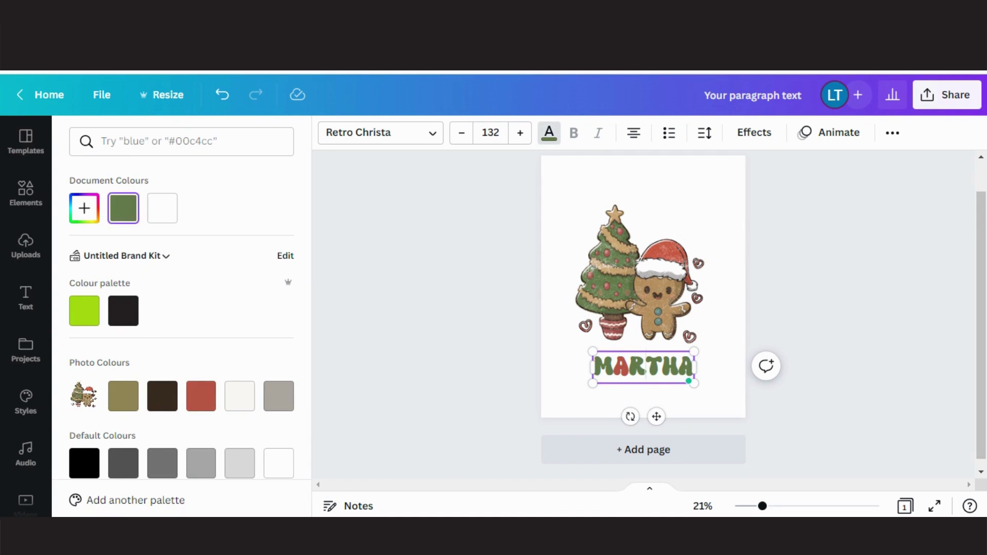
left_click_drag(629, 366, 646, 367)
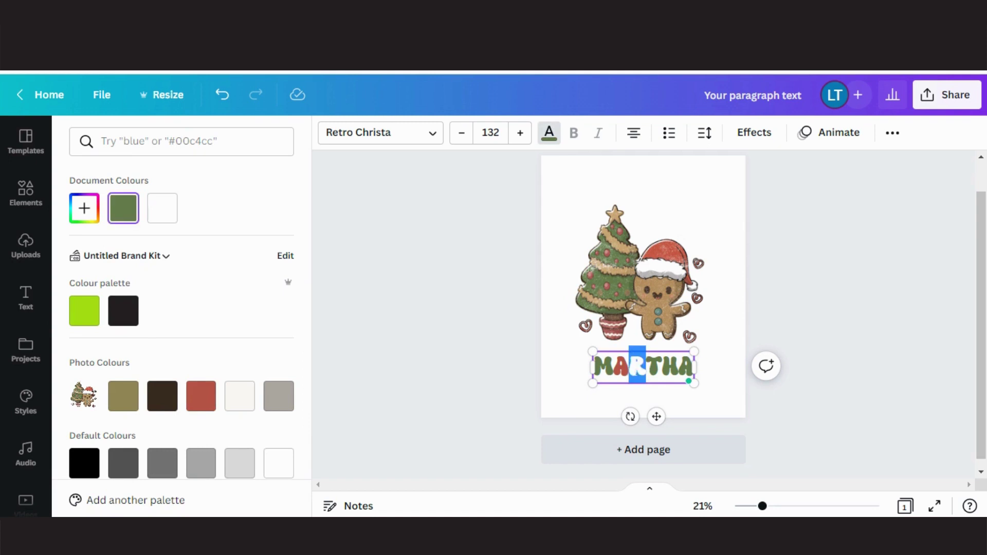
left_click(84, 209)
left_click(260, 360)
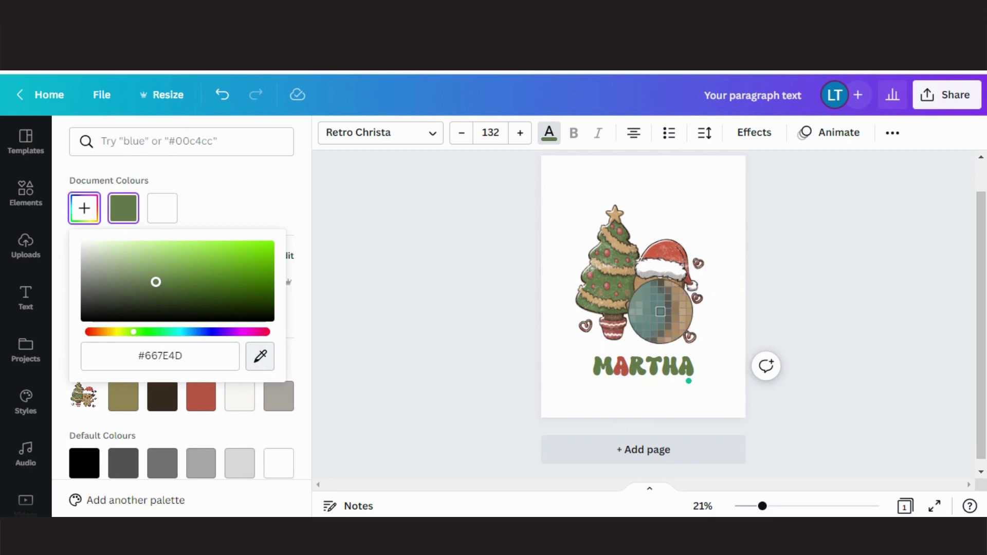
left_click(660, 312)
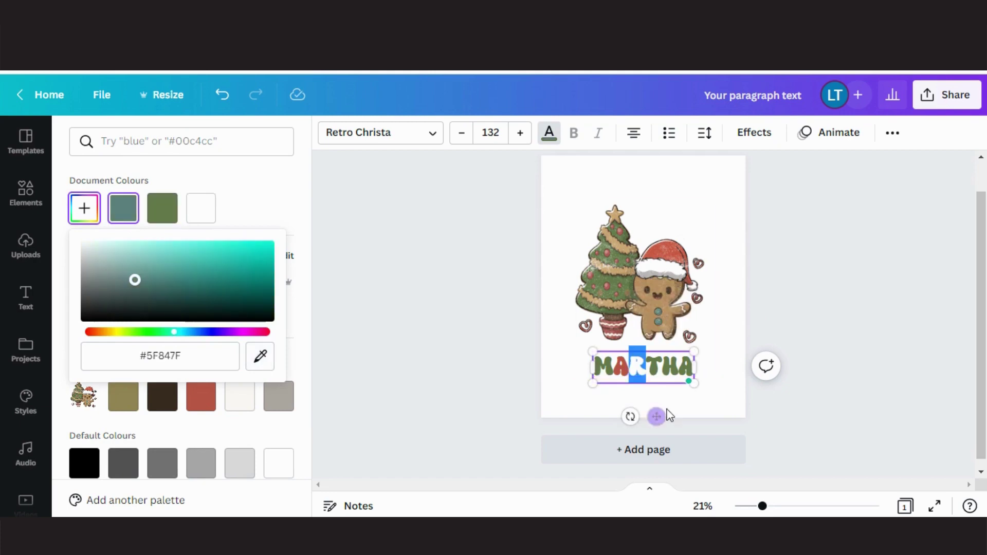
key("Escape")
Darken the teal of the letter R with the custom colour picker
left_click(717, 367)
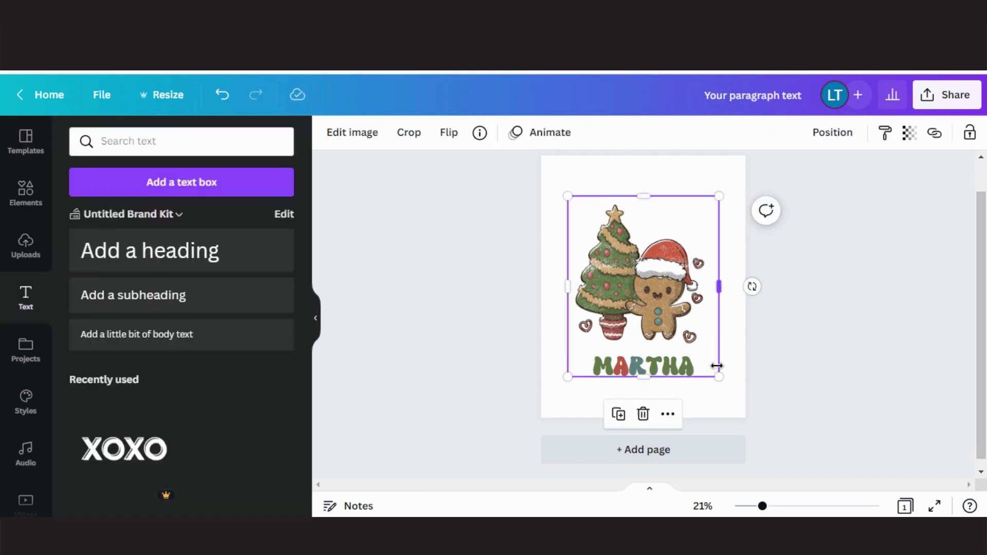
left_click(641, 366)
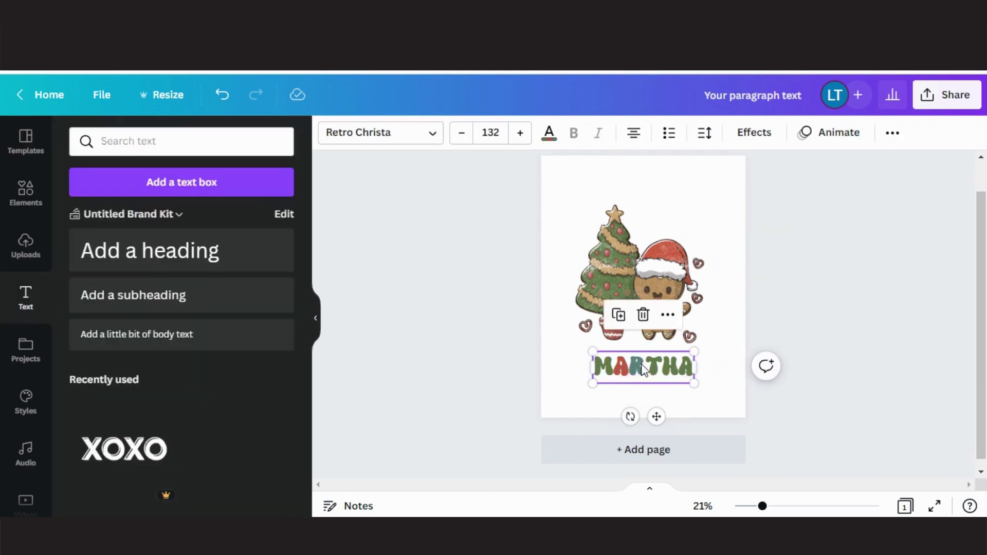
double_click(642, 369)
left_click(683, 374)
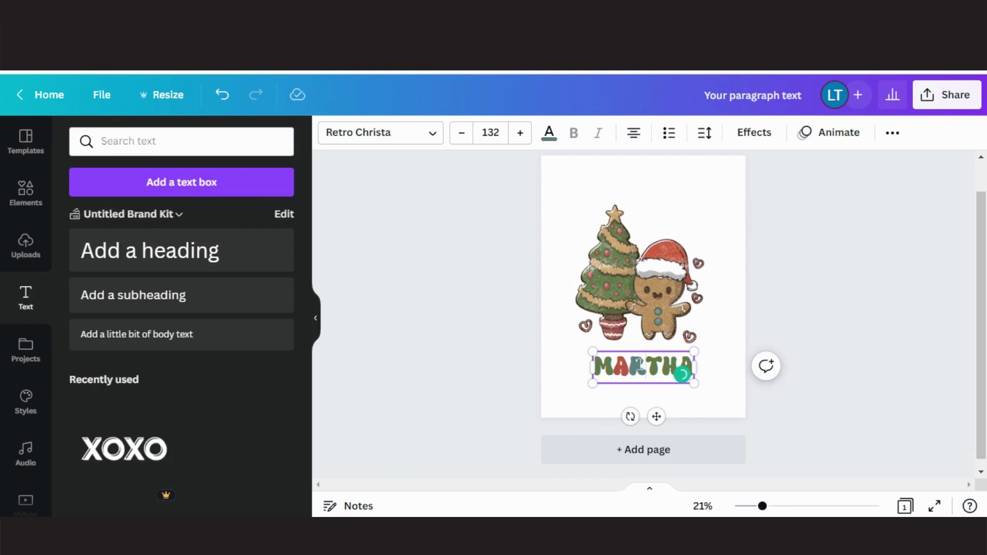
key("shift+Left")
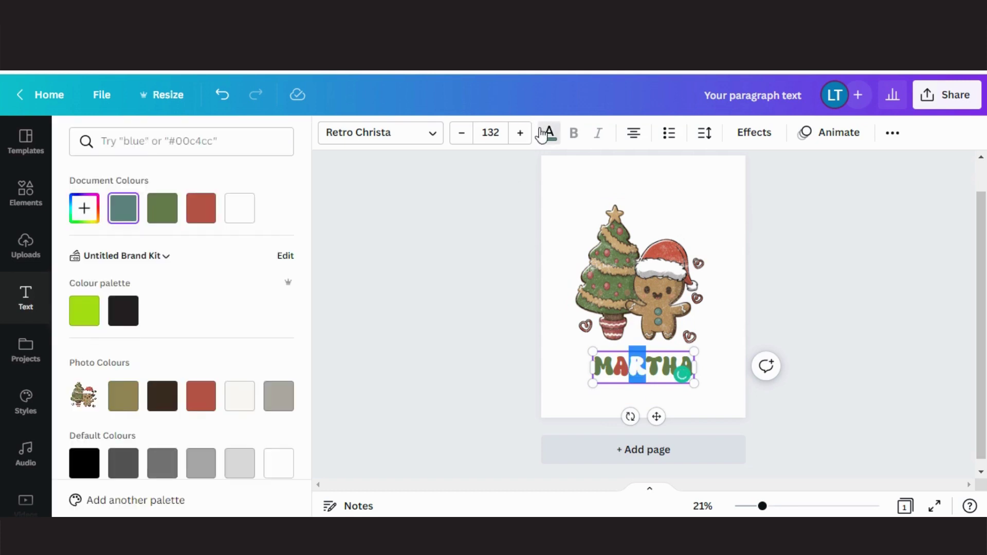
left_click(83, 221)
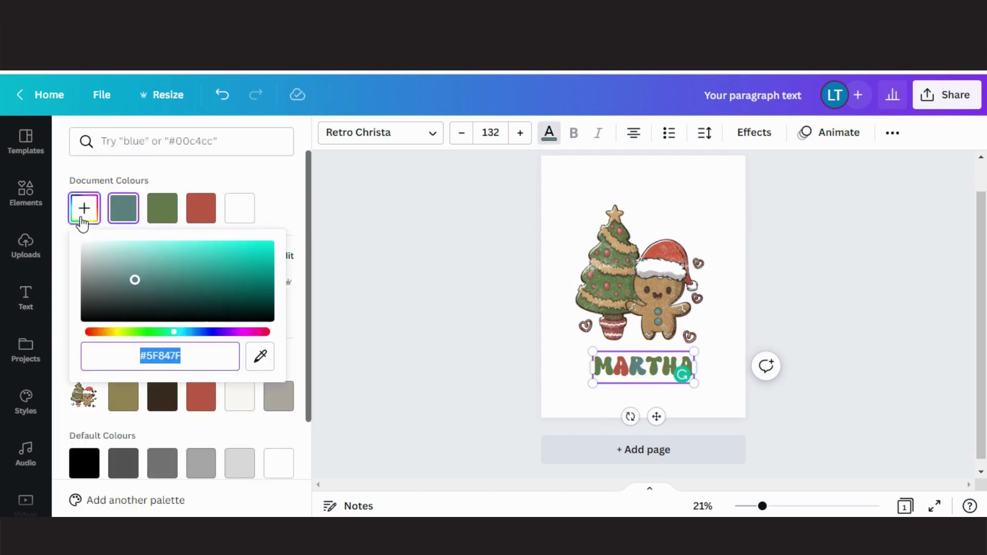
left_click_drag(138, 282, 172, 286)
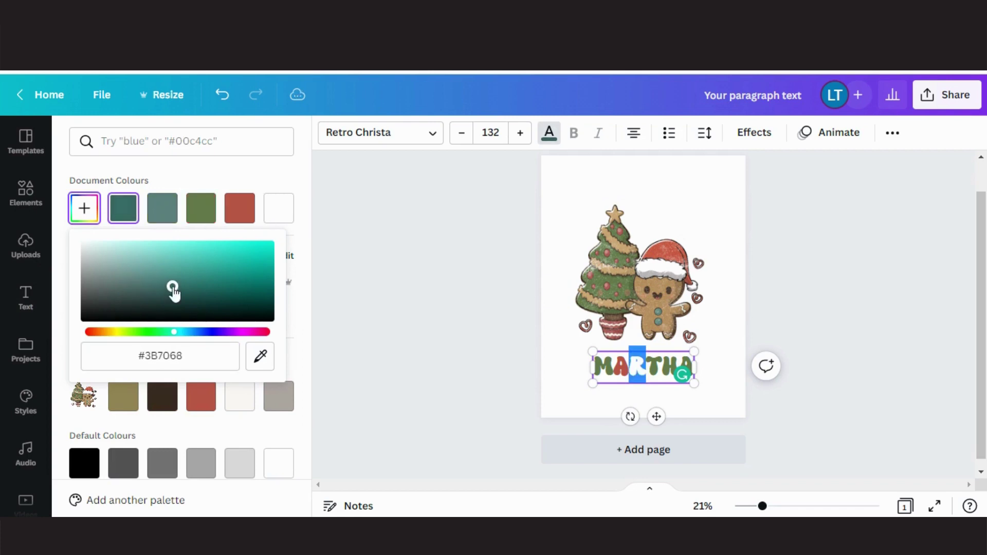
left_click(679, 187)
left_click(679, 188)
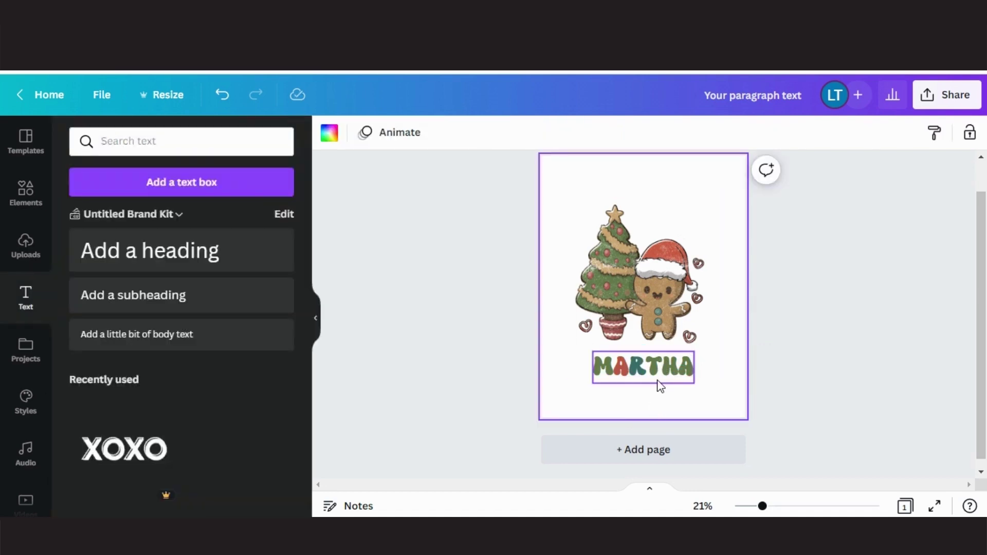
Colour the letter T dark brown
left_click_drag(647, 366, 661, 366)
left_click(549, 132)
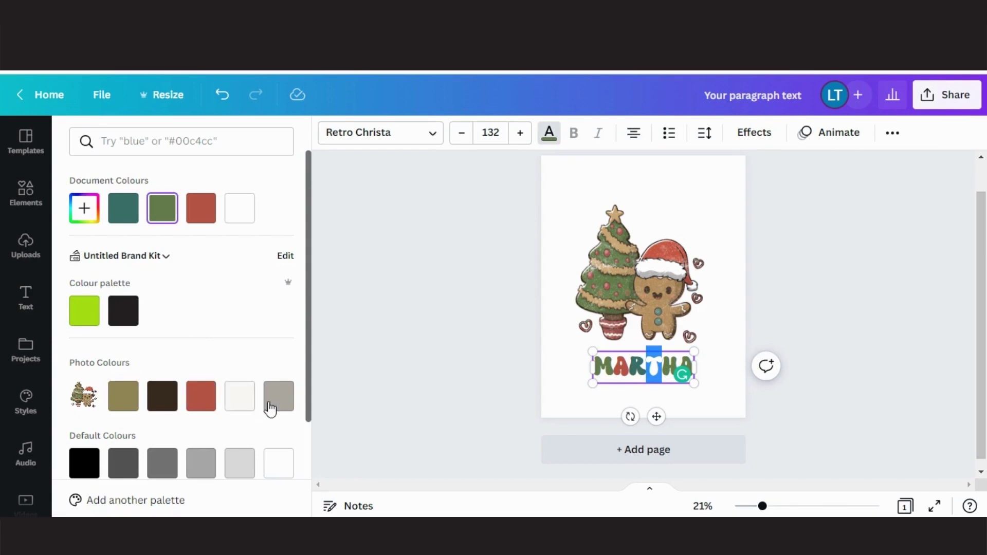
left_click(161, 407)
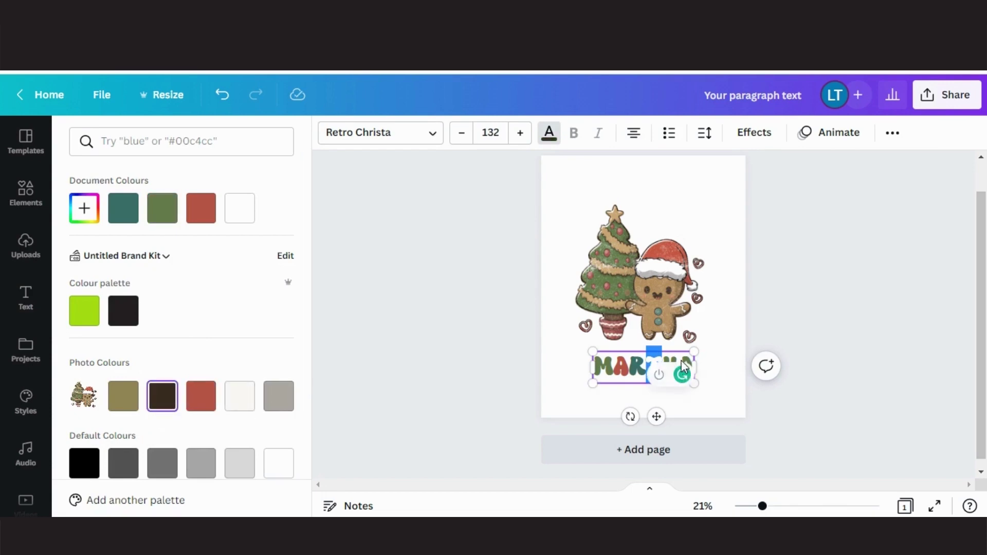
key("Escape")
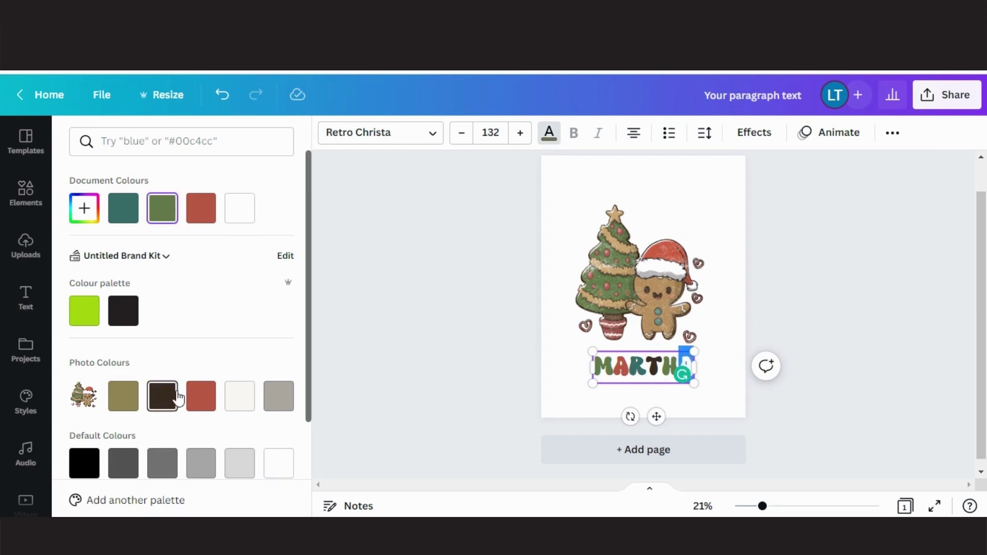
Colour the final letter A red and create a lighter brown custom colour
left_click(200, 396)
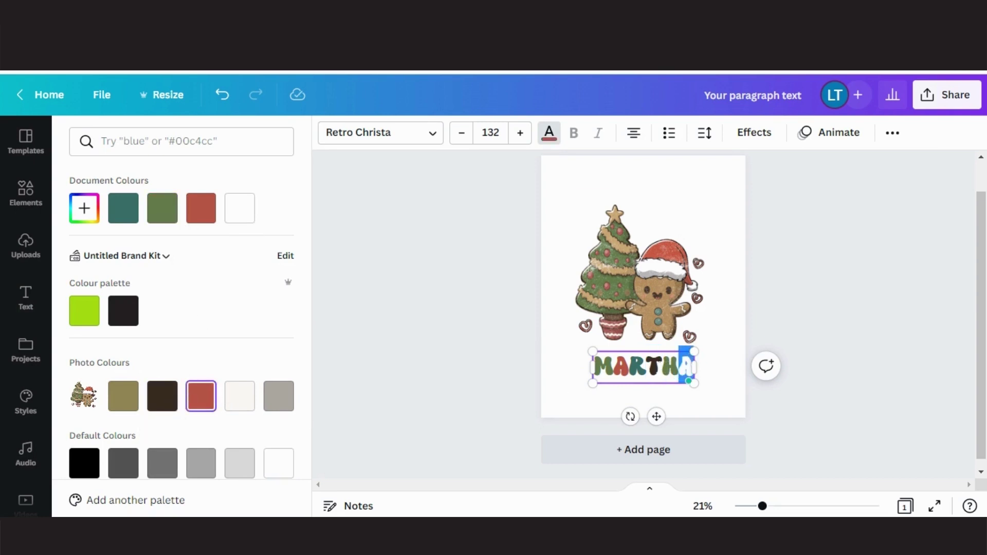
left_click(84, 207)
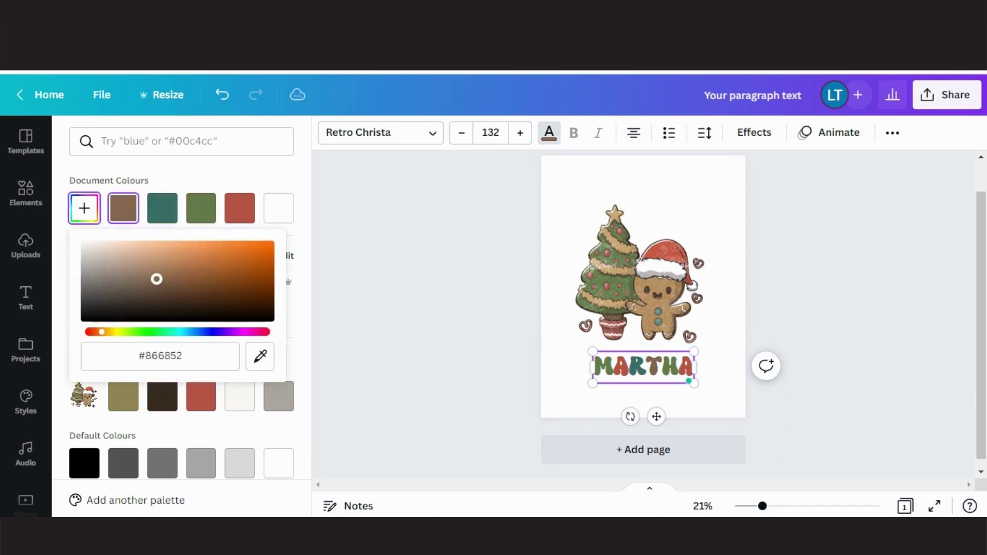
left_click_drag(156, 280, 156, 271)
left_click(657, 205)
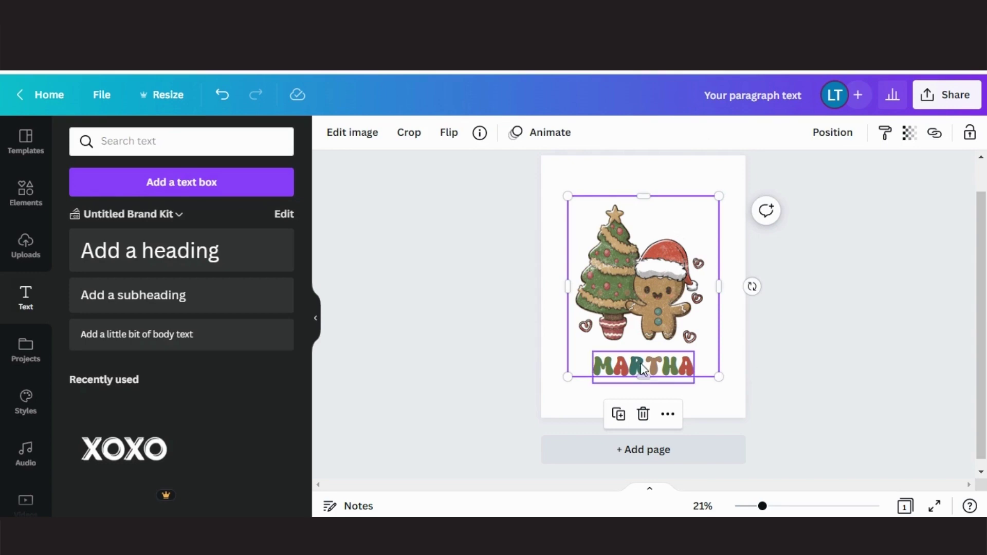
Curve the name at -37, enlarge it to size 167, and centre it under the graphic
left_click(644, 374)
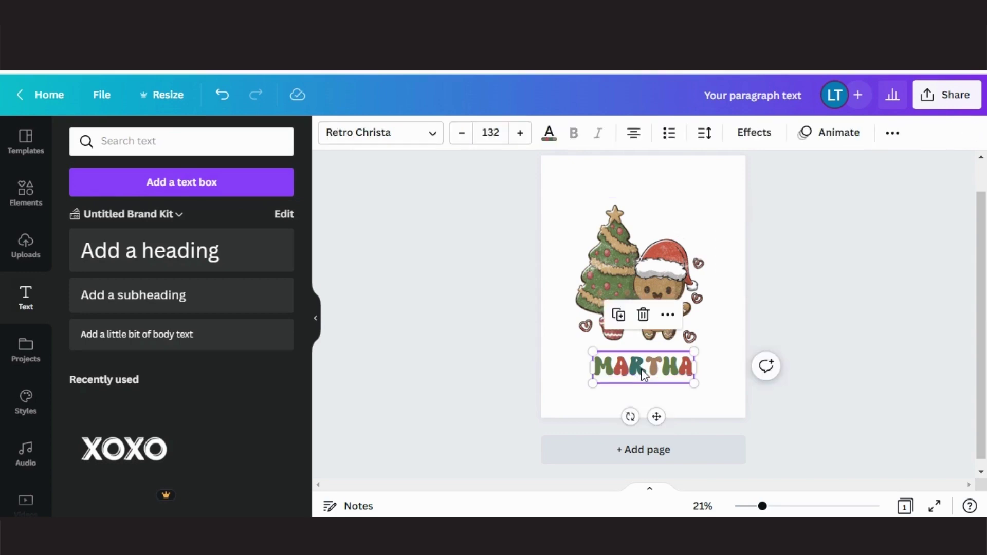
left_click(754, 135)
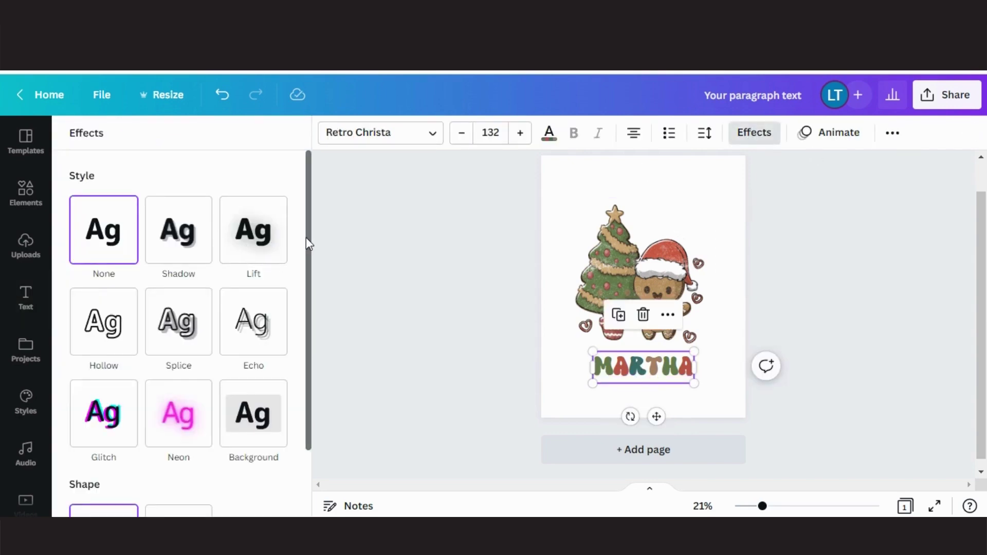
scroll(306, 238, "down", 2)
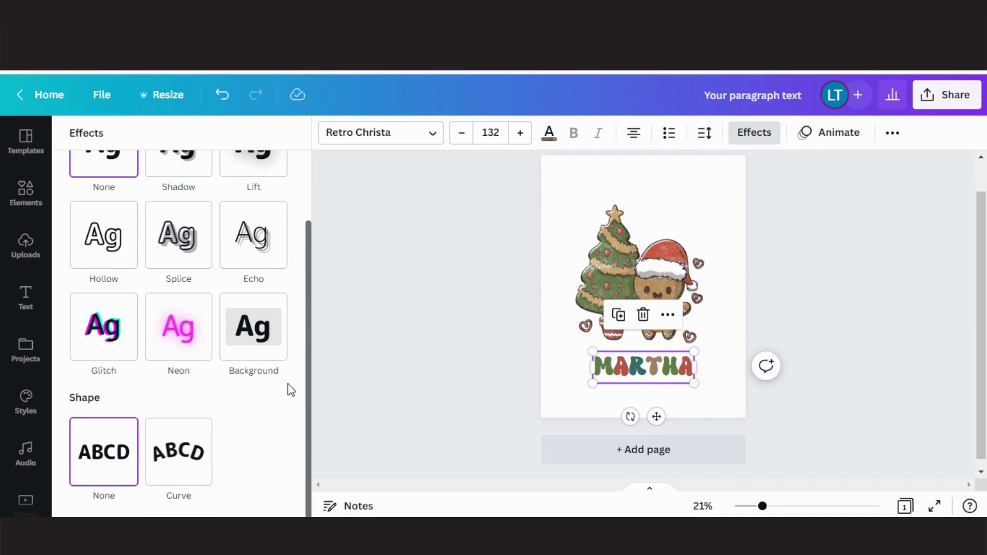
left_click(183, 465)
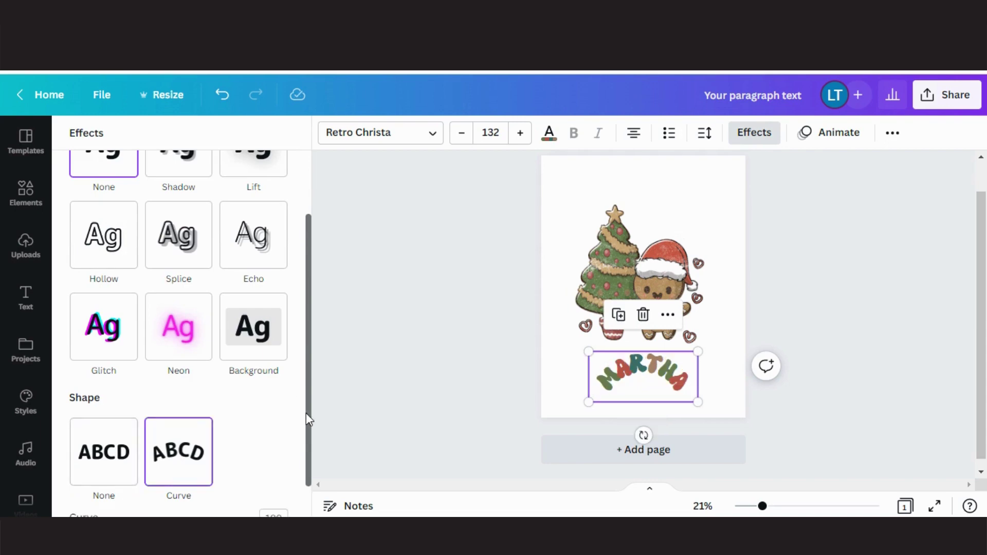
scroll(306, 412, "down", 1)
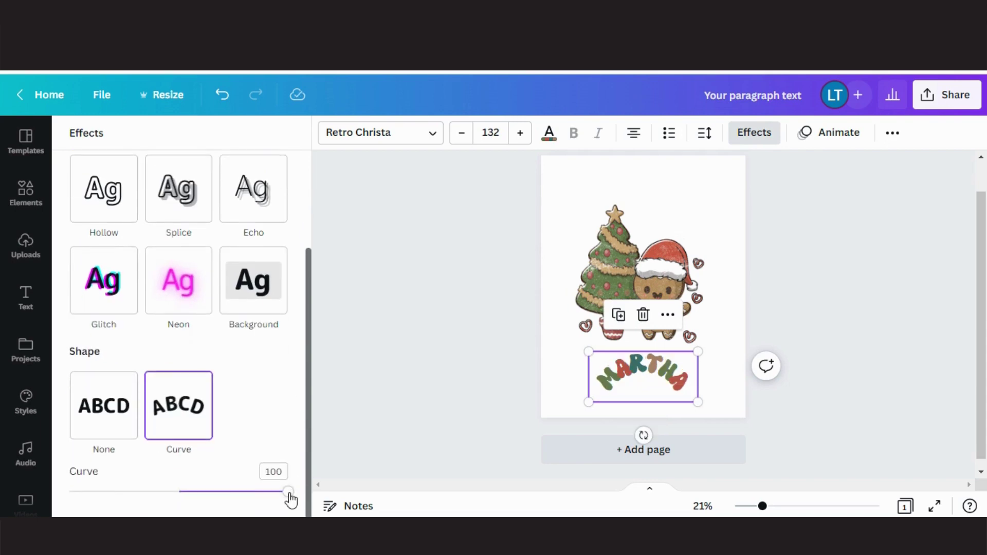
left_click_drag(291, 499, 139, 441)
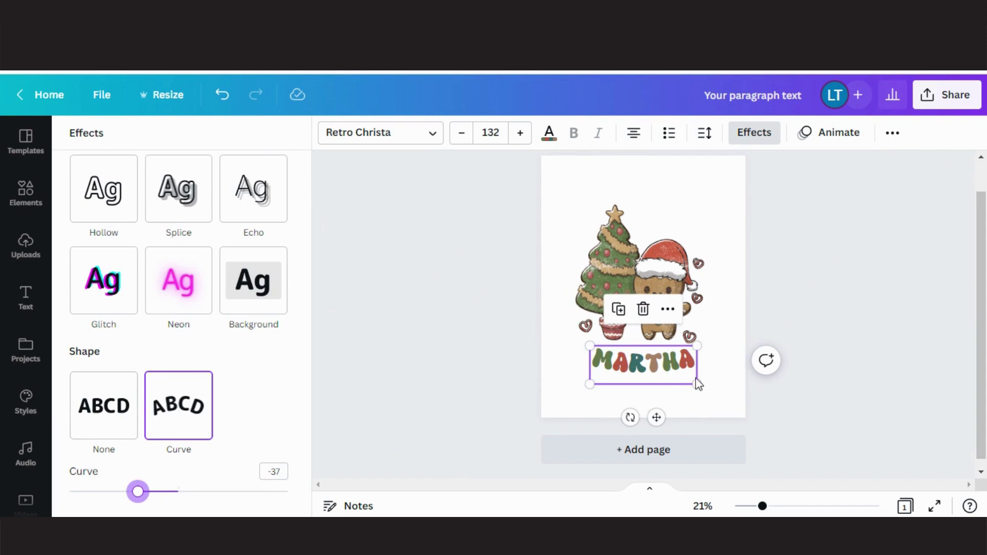
left_click_drag(697, 384, 724, 336)
mouse_move(676, 367)
left_mouse_down()
mouse_move(650, 370)
mouse_move(659, 374)
left_mouse_up()
Enlarge the tree-and-gingerbread graphic and centre it horizontally and vertically on the page
left_click(668, 281)
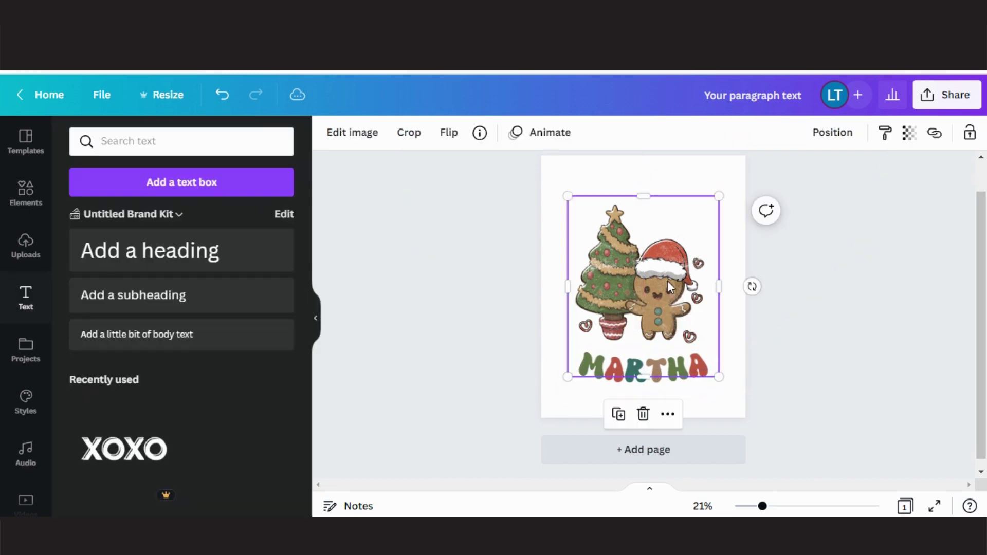
left_click(719, 197)
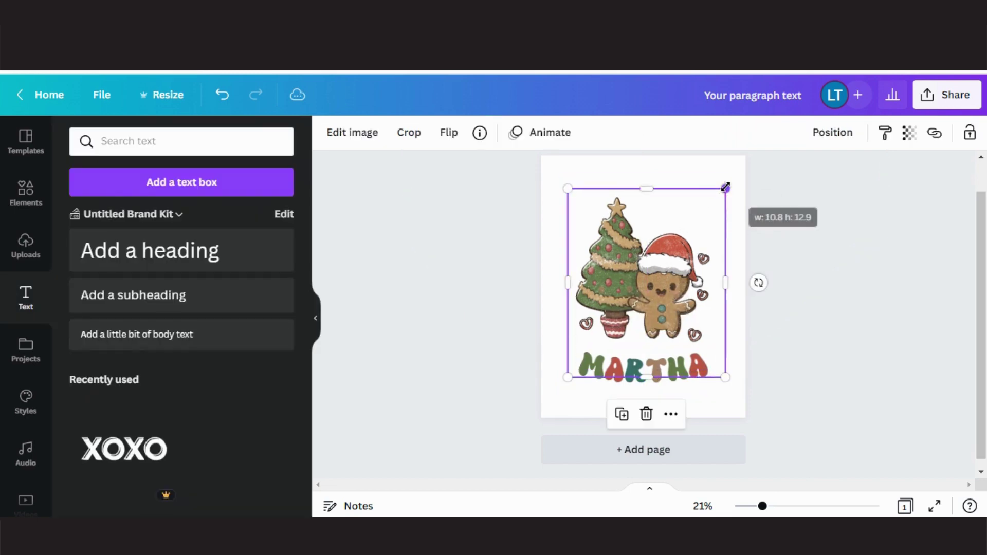
left_click(316, 309)
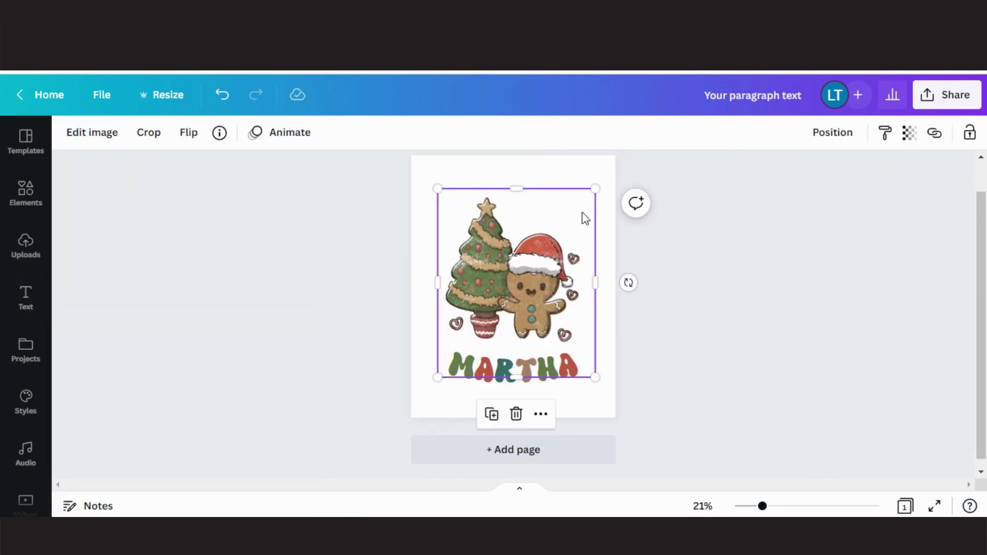
left_click_drag(596, 188, 615, 163)
left_click_drag(537, 246, 524, 246)
left_click(844, 135)
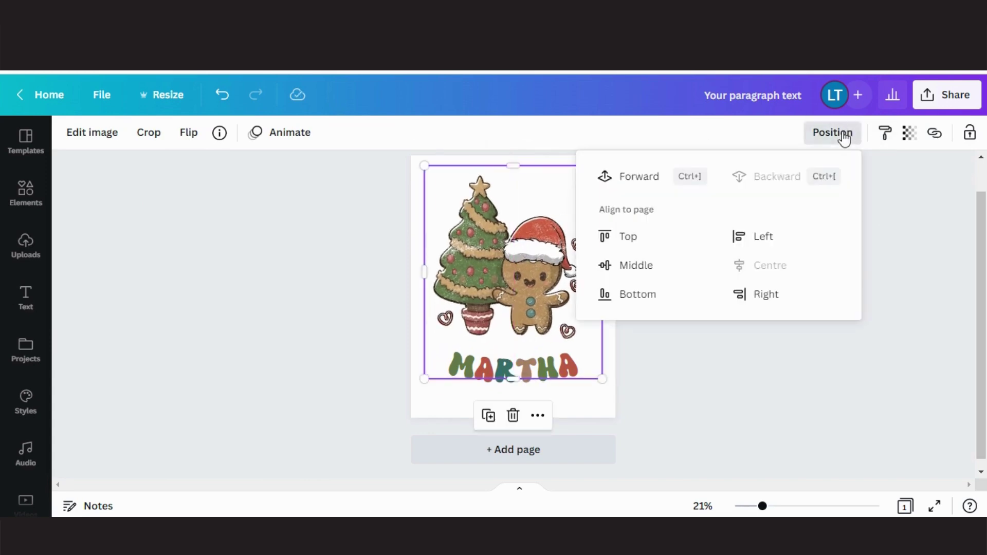
left_click(647, 266)
Group the graphic together with the curved name text
left_click(538, 375, "shift")
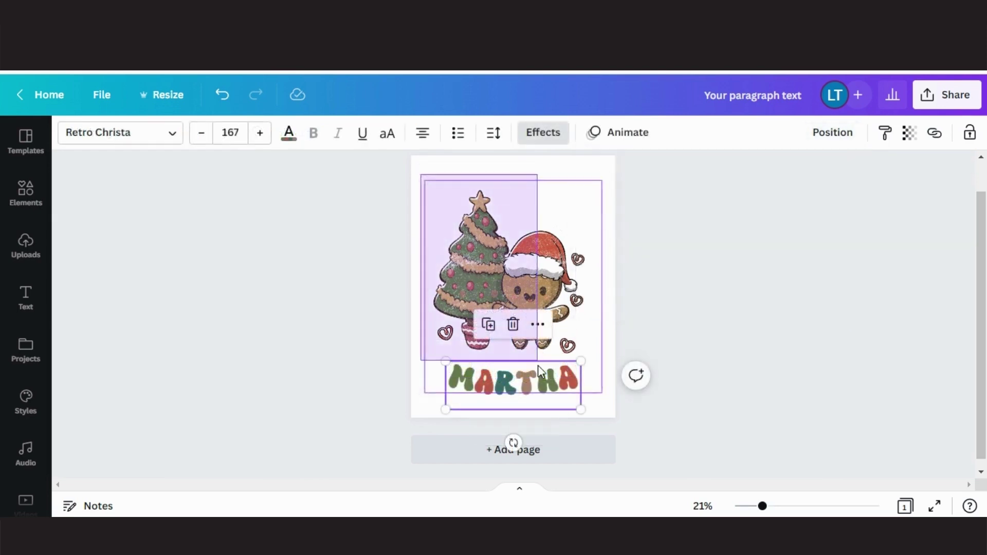
left_click(804, 134)
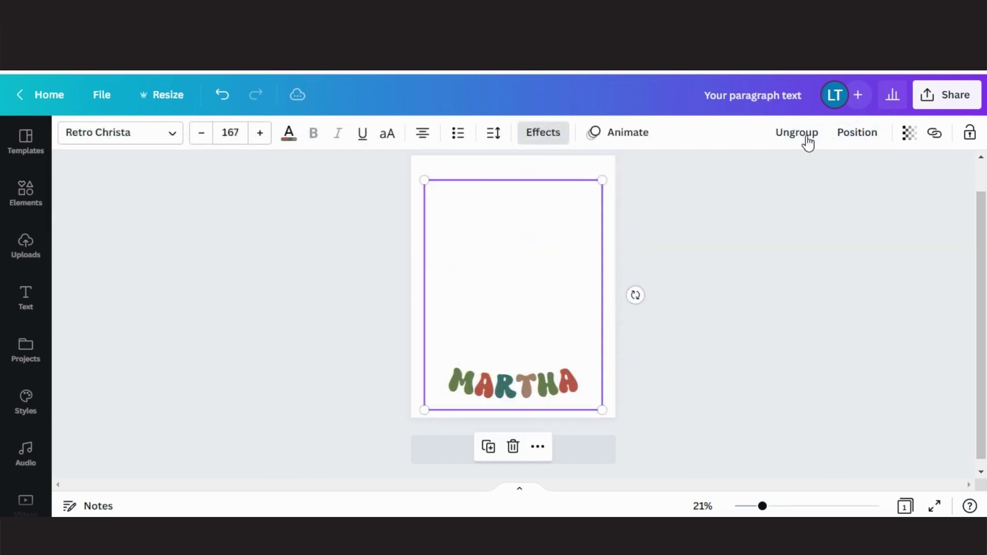
left_click(689, 306)
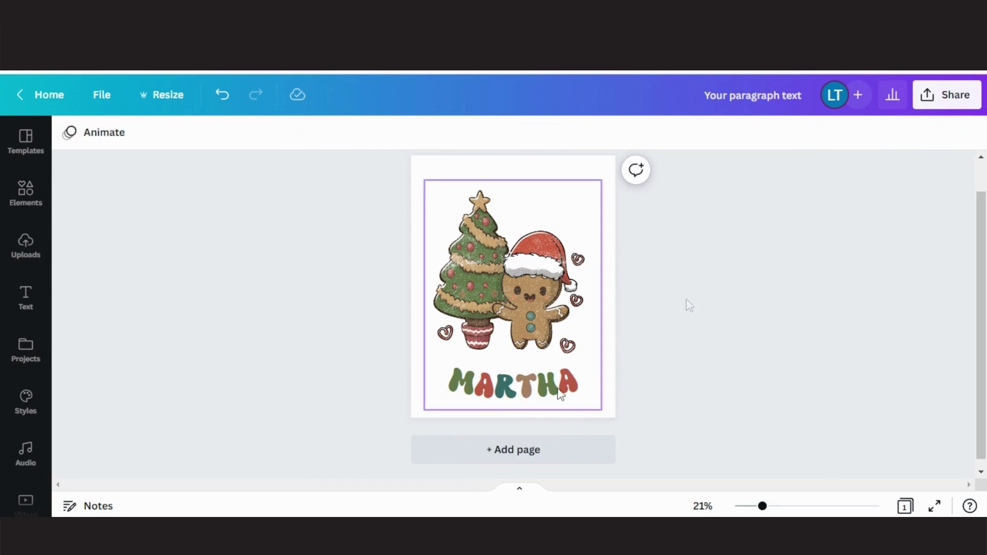
Search Elements for 'grainy' and add a grainy texture to the page
left_click(26, 193)
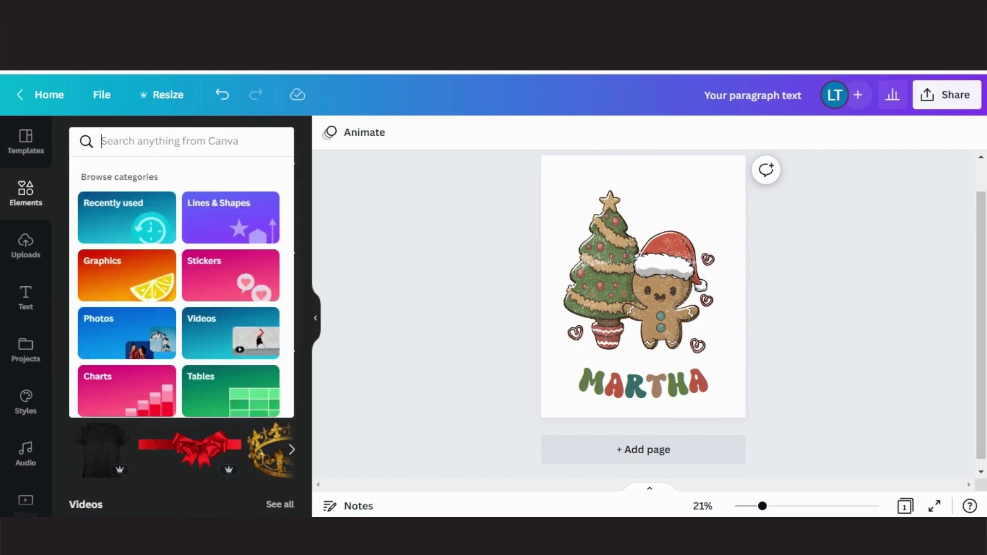
type("grainy")
key("Return")
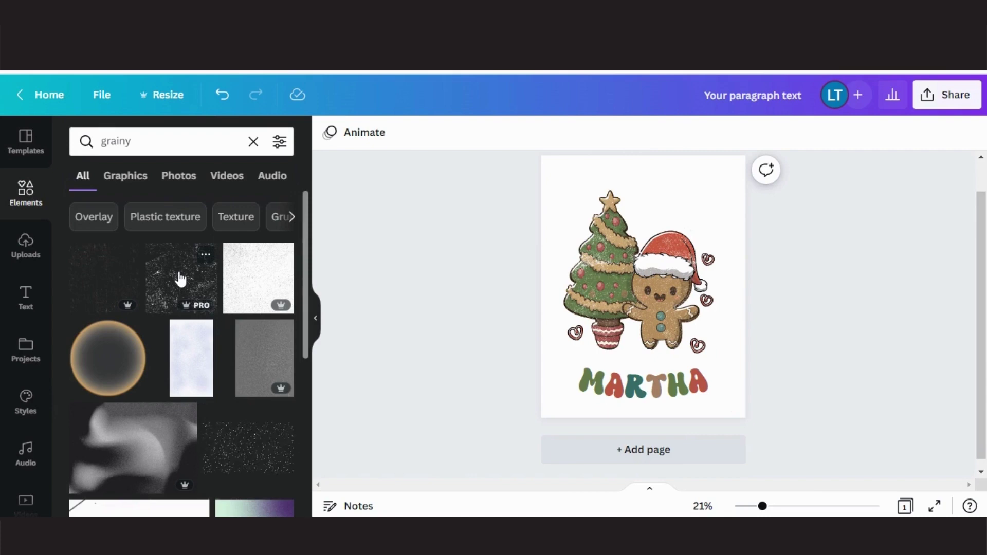
left_click(180, 279)
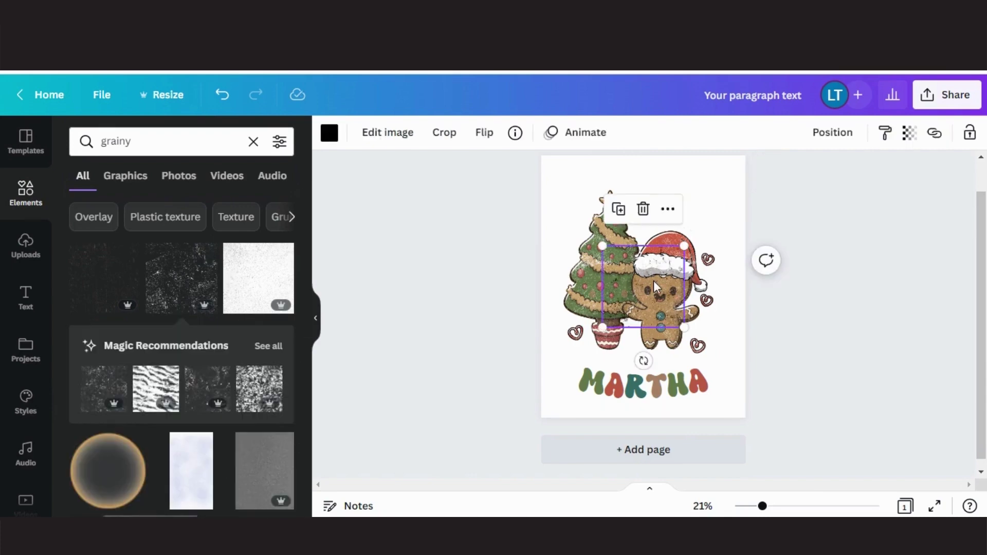
Stretch the texture over the name text and recolour it white
left_click_drag(656, 287, 632, 403)
left_click_drag(659, 361, 775, 367)
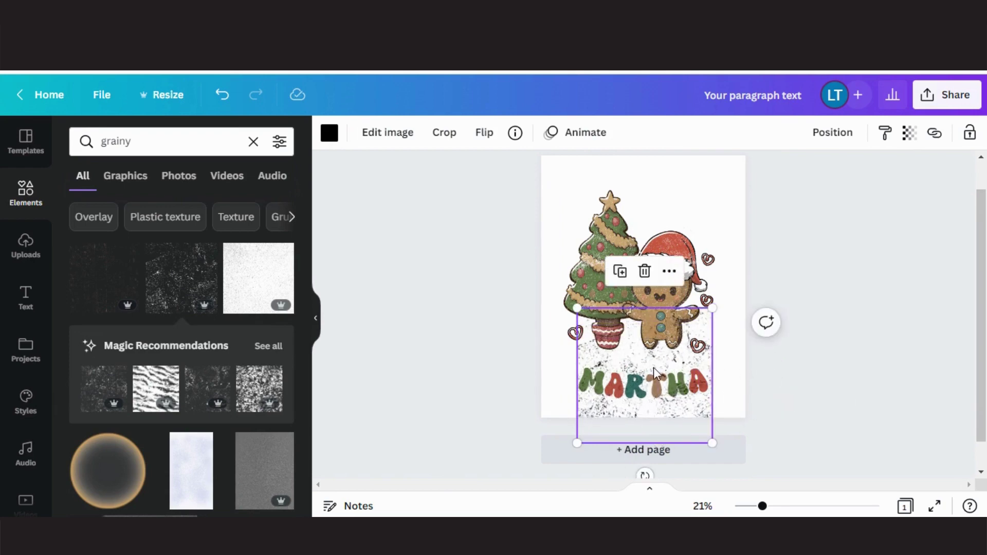
left_click_drag(654, 372, 656, 417)
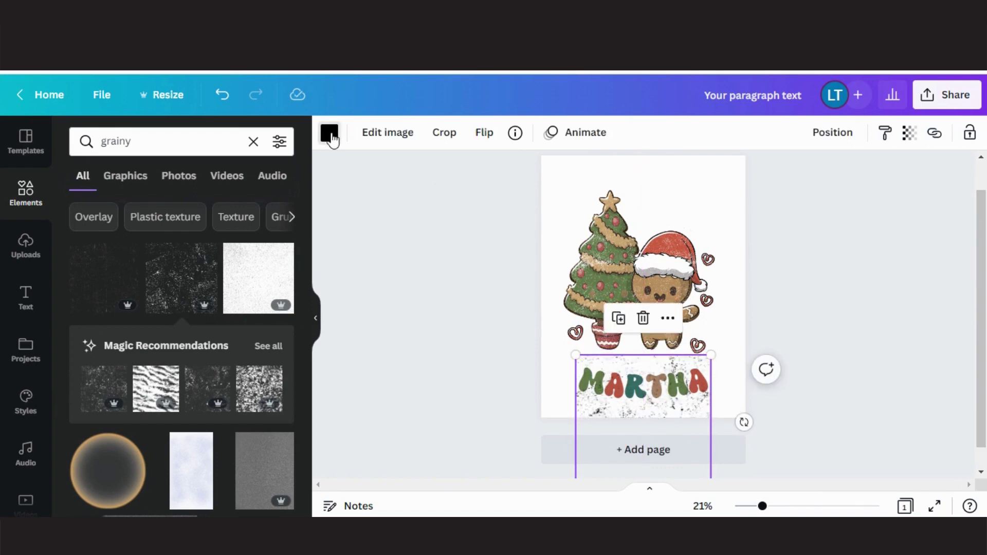
left_click(330, 133)
left_click(87, 249)
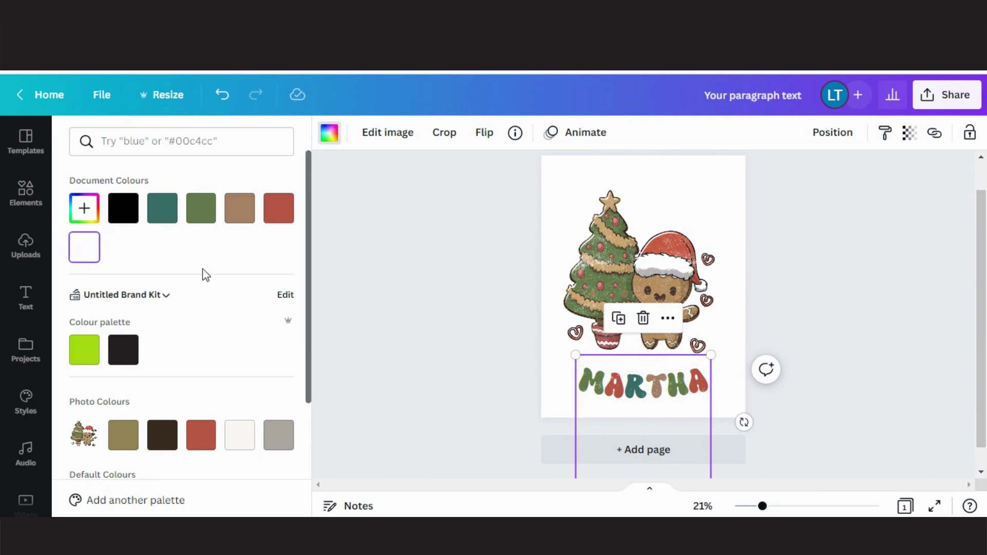
left_click(823, 331)
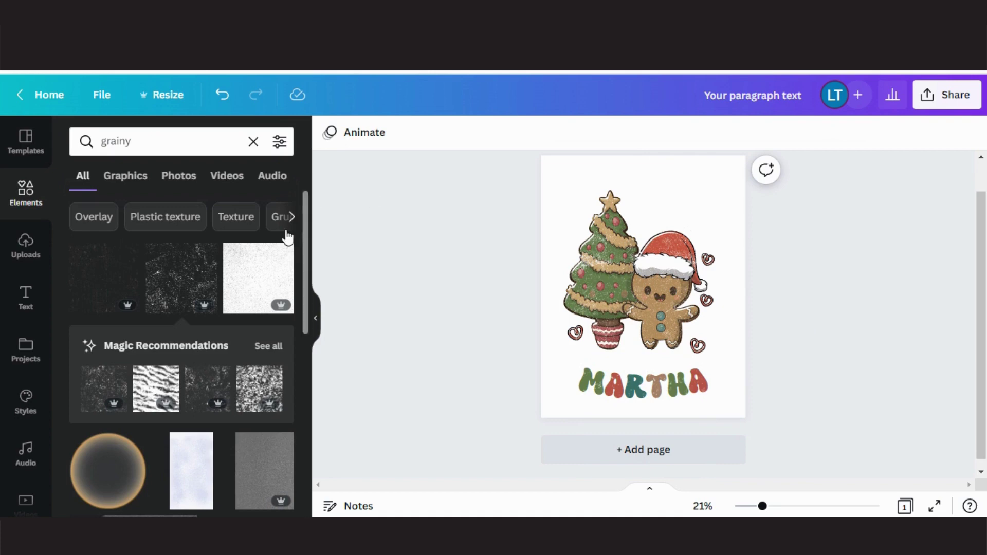
Add a second grainy texture over the name and colour it white
left_click(172, 283)
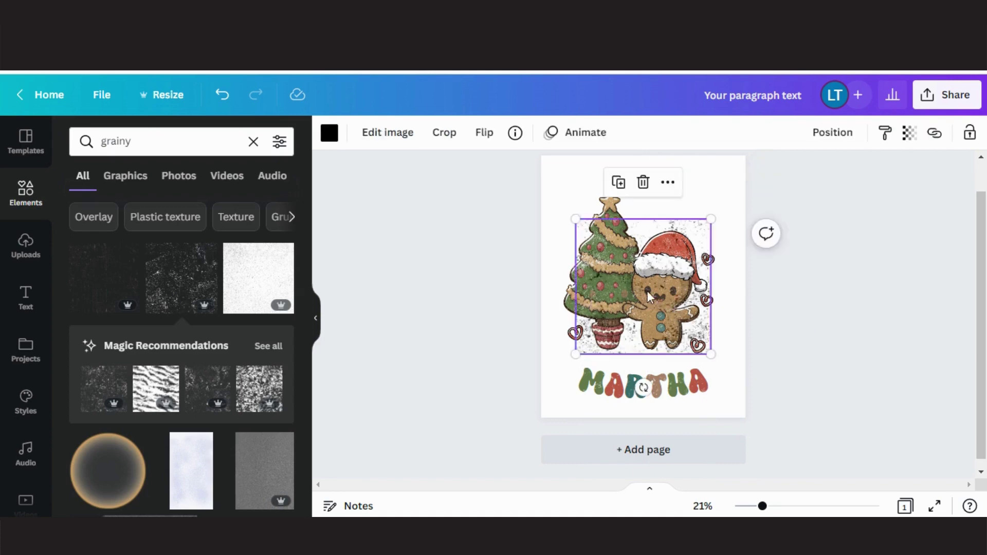
left_click_drag(649, 297, 643, 416)
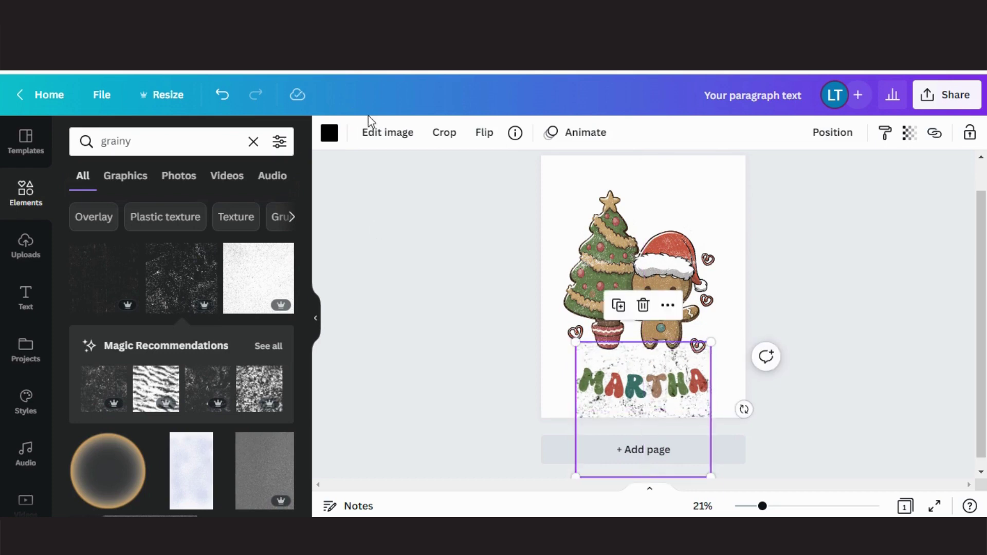
left_click(329, 133)
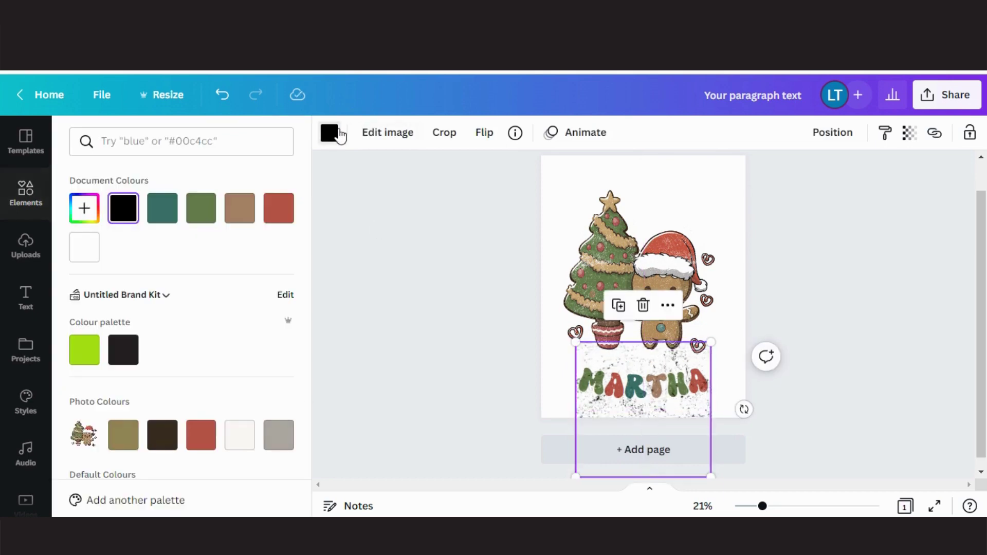
left_click(87, 260)
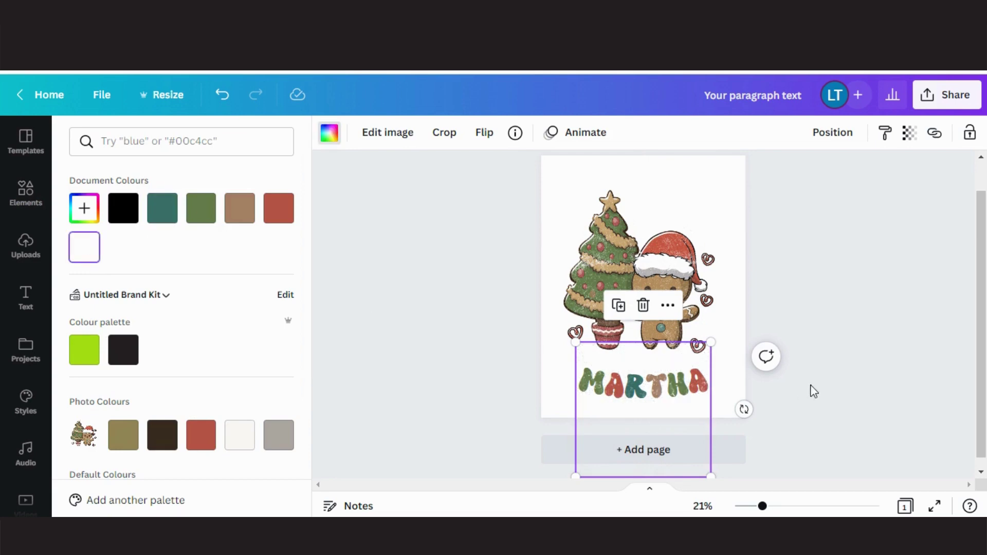
key("Escape")
Nudge the second texture into place and reapply the white colour
mouse_move(616, 408)
left_mouse_down()
mouse_move(616, 285)
mouse_move(601, 409)
mouse_move(623, 404)
mouse_move(623, 389)
mouse_move(621, 411)
left_mouse_up()
left_click(329, 133)
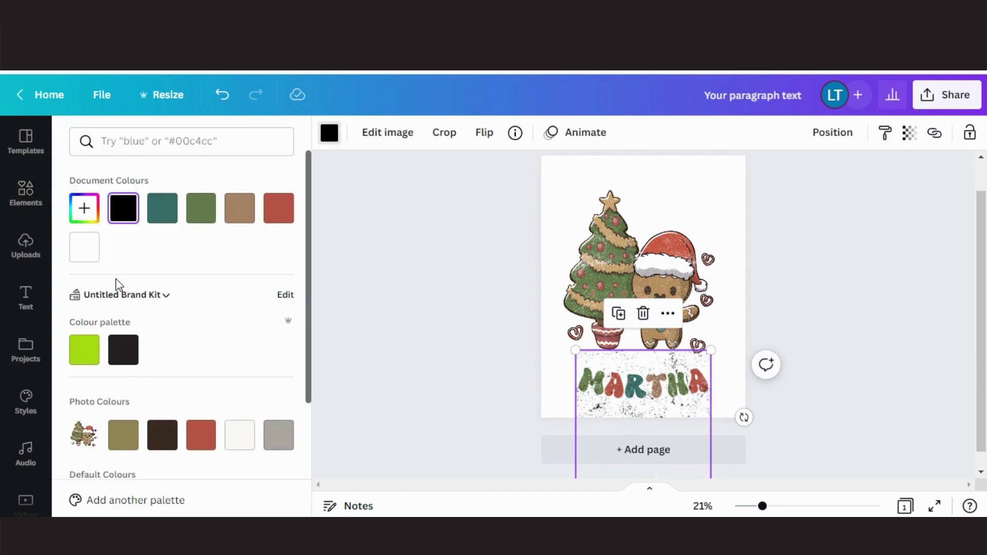
left_click(83, 248)
key("Escape")
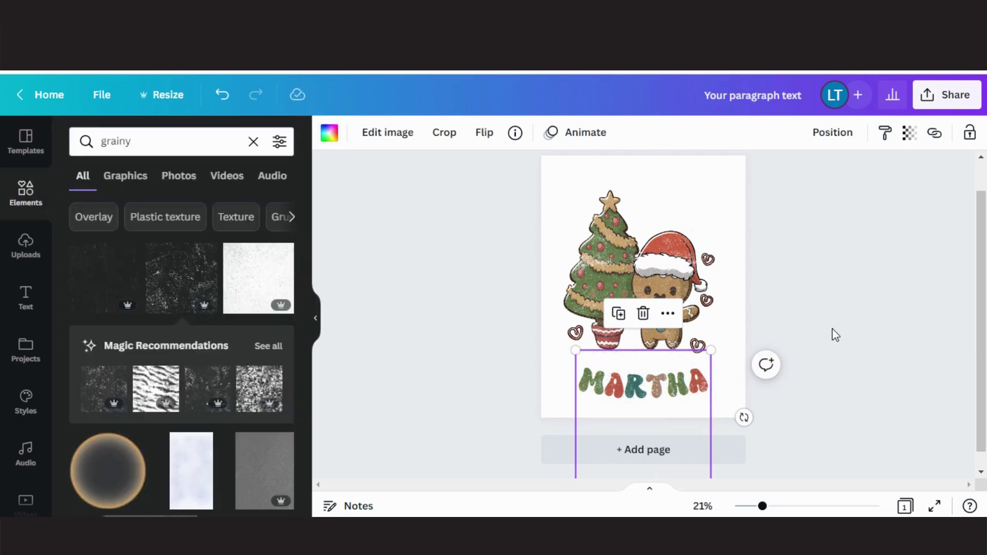
key("Escape")
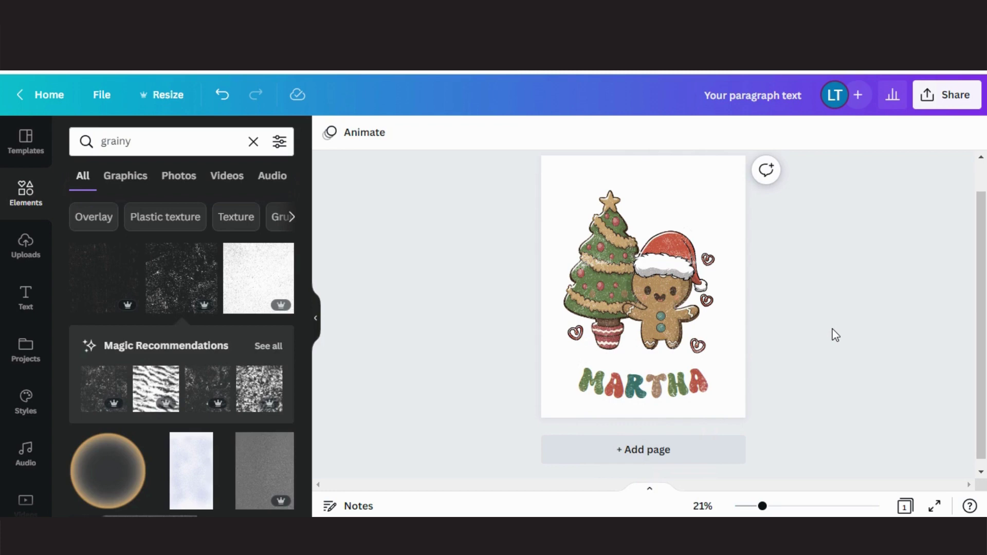
Add a blank second page and place the uploaded Jolly teacher image on it
left_click(316, 321)
left_click(550, 447)
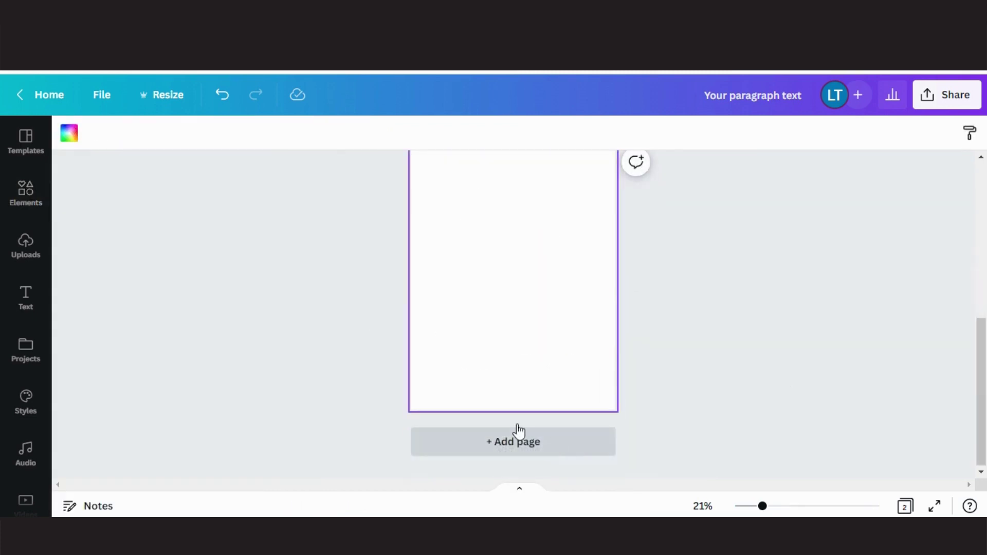
left_click(21, 264)
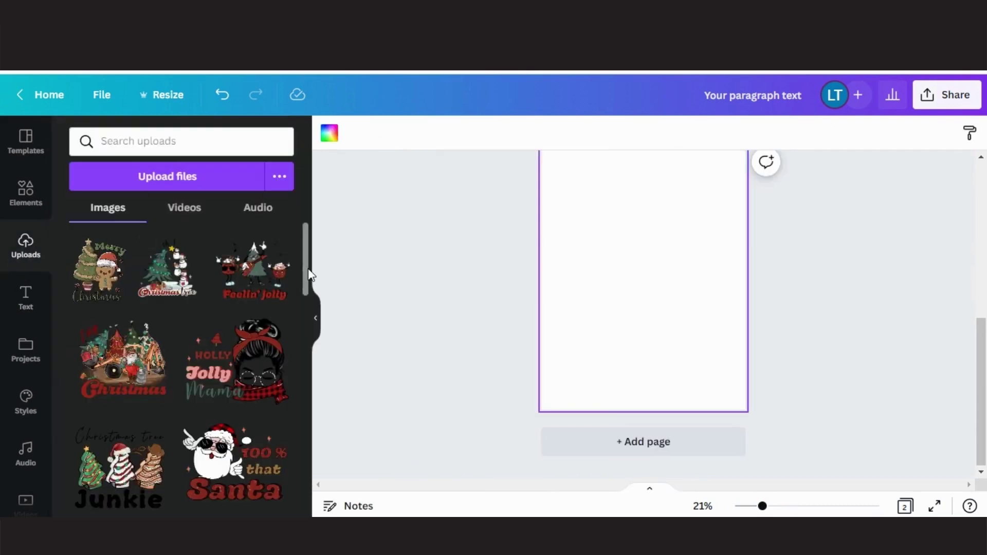
left_click_drag(307, 269, 305, 298)
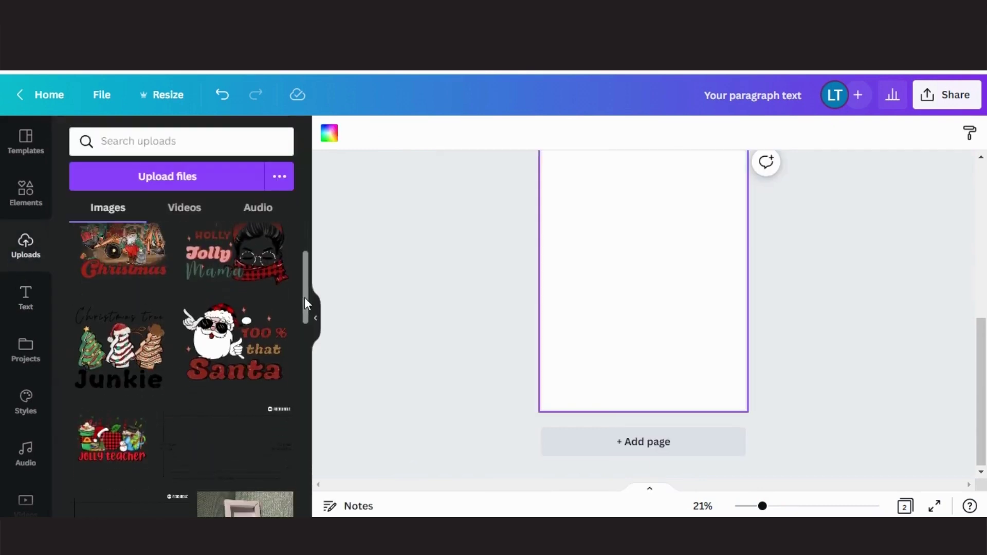
left_click(111, 442)
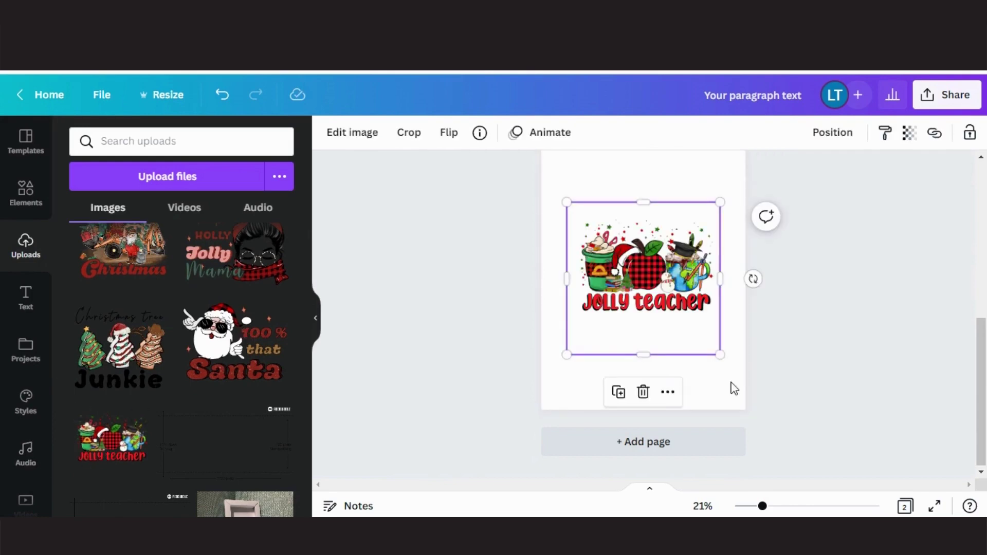
Enlarge and centre the Jolly teacher image, cropping its caption off the bottom
left_click_drag(981, 392, 982, 365)
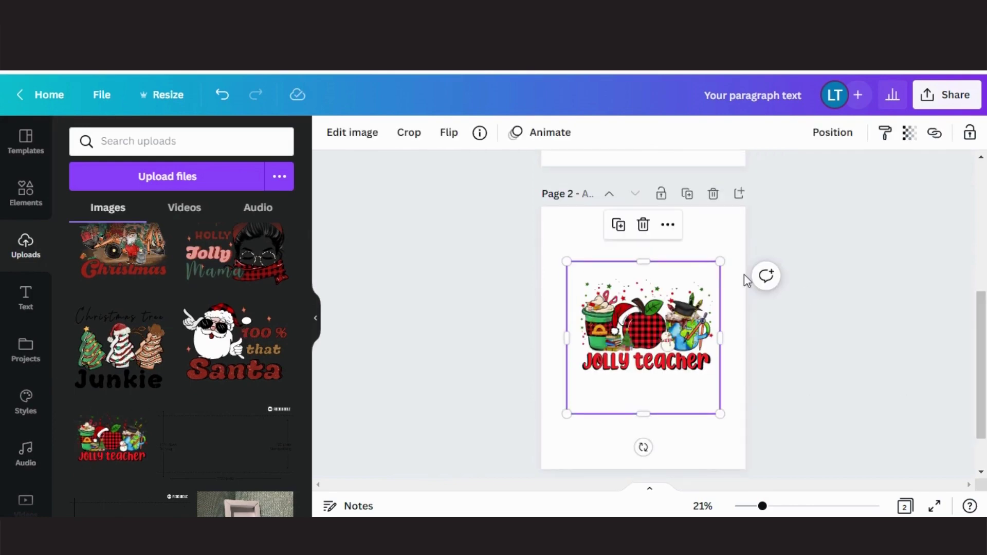
left_click_drag(738, 239, 753, 227)
left_click_drag(569, 228, 529, 222)
left_click_drag(658, 267, 653, 273)
left_click_drag(647, 417, 647, 331)
Move the cropped cups-and-plaid-apple artwork slightly down on page 2
left_click(799, 380)
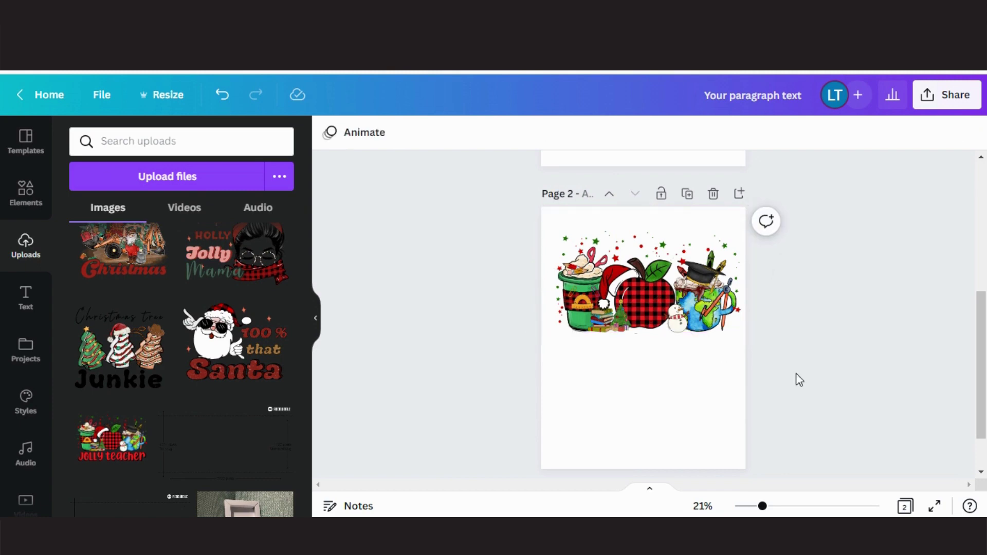
left_click(692, 299)
left_click_drag(692, 298, 690, 318)
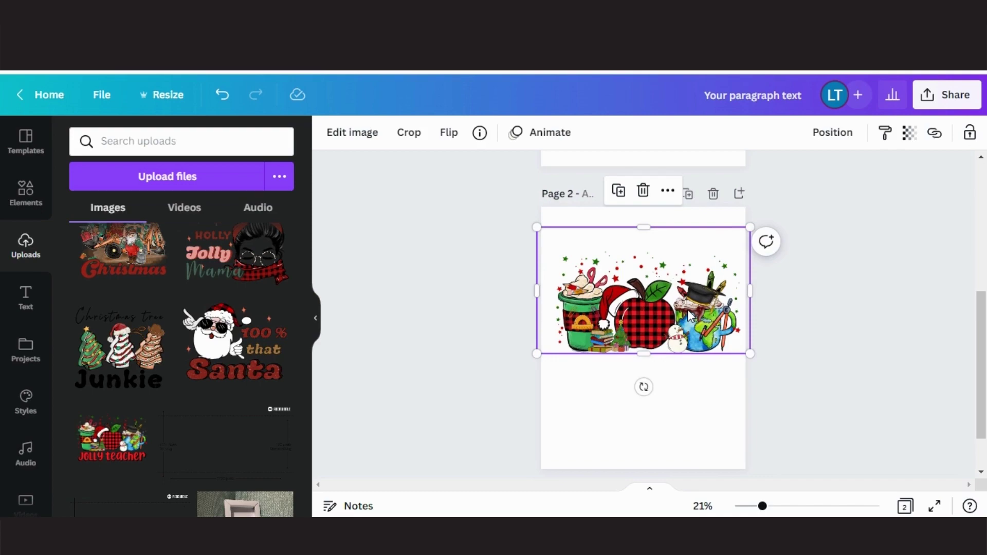